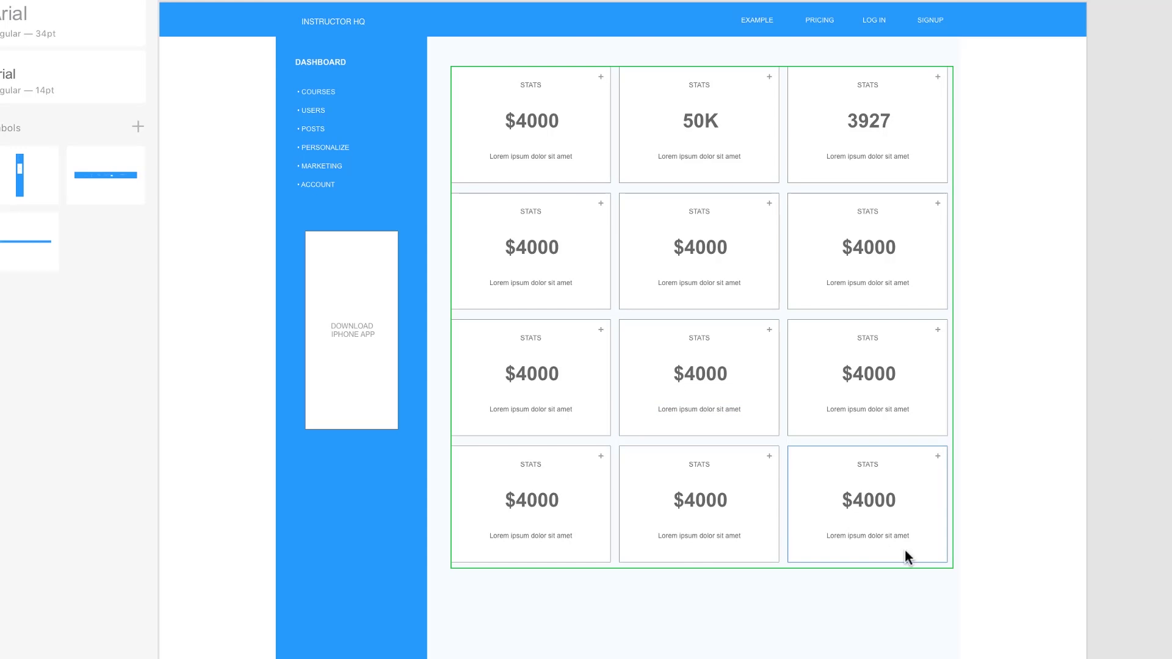
left_click(741, 522)
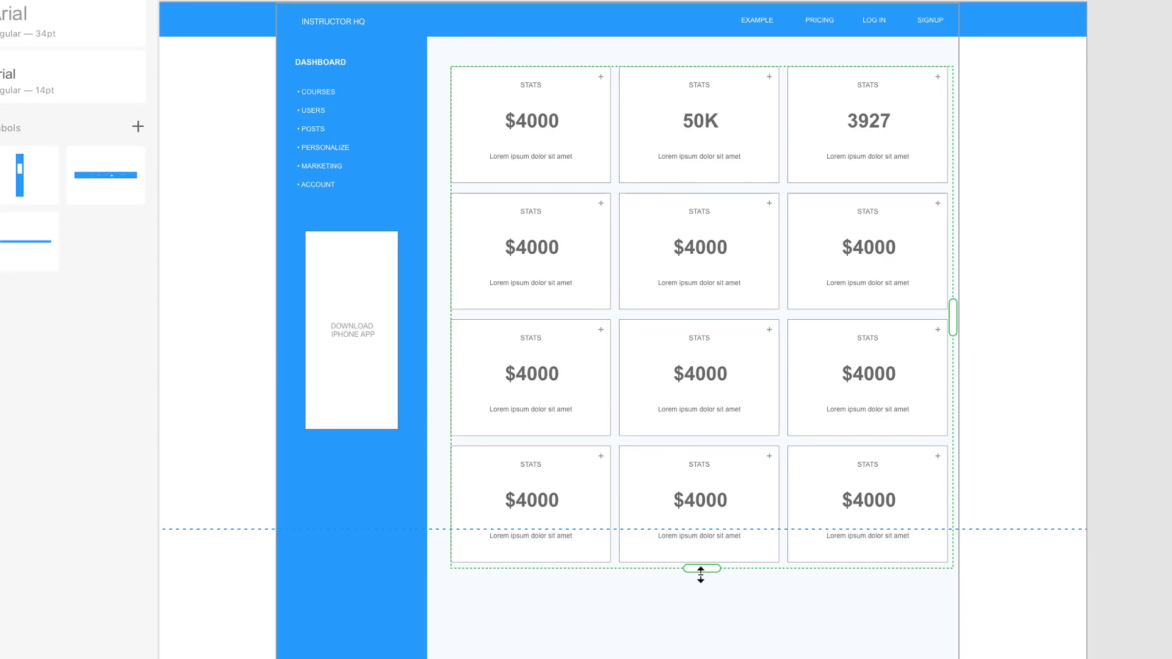
mouse_move(701, 568)
left_mouse_down()
mouse_move(733, 658)
mouse_move(702, 566)
left_mouse_up()
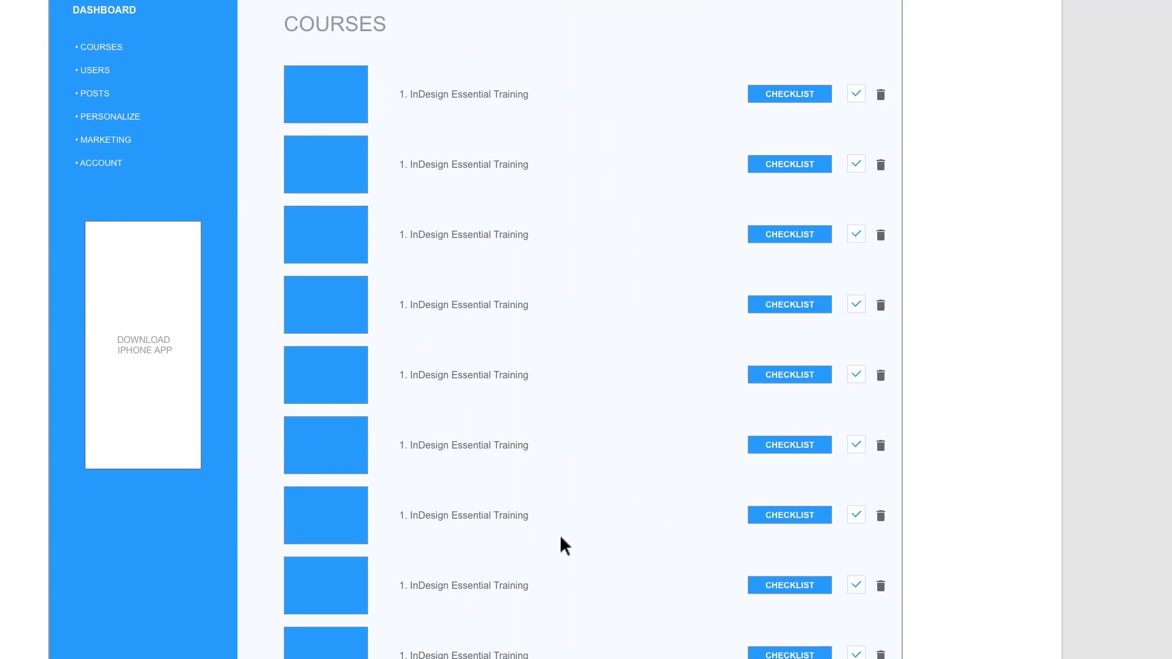
left_click(560, 539)
mouse_move(586, 658)
left_mouse_down()
mouse_move(583, 604)
mouse_move(583, 658)
mouse_move(563, 604)
mouse_move(562, 658)
left_mouse_up()
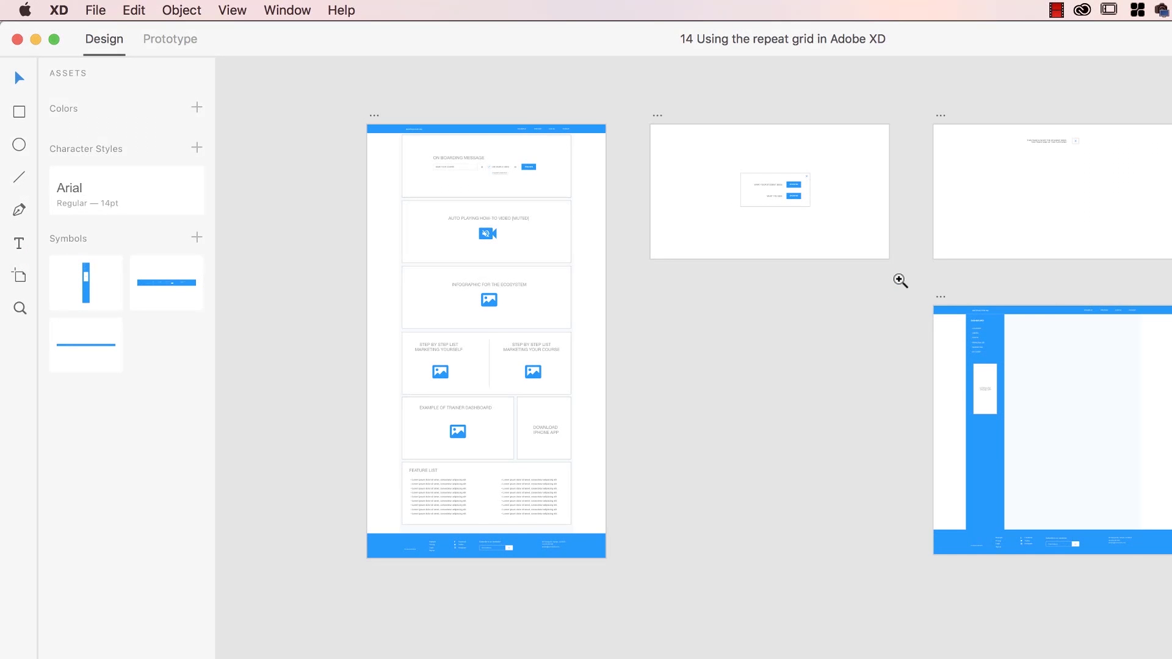
- Draw a white rectangle as a card in the upper-left of the Instructor Dashboard's empty content area, beside the blue sidebar
left_click_drag(901, 280, 1169, 562)
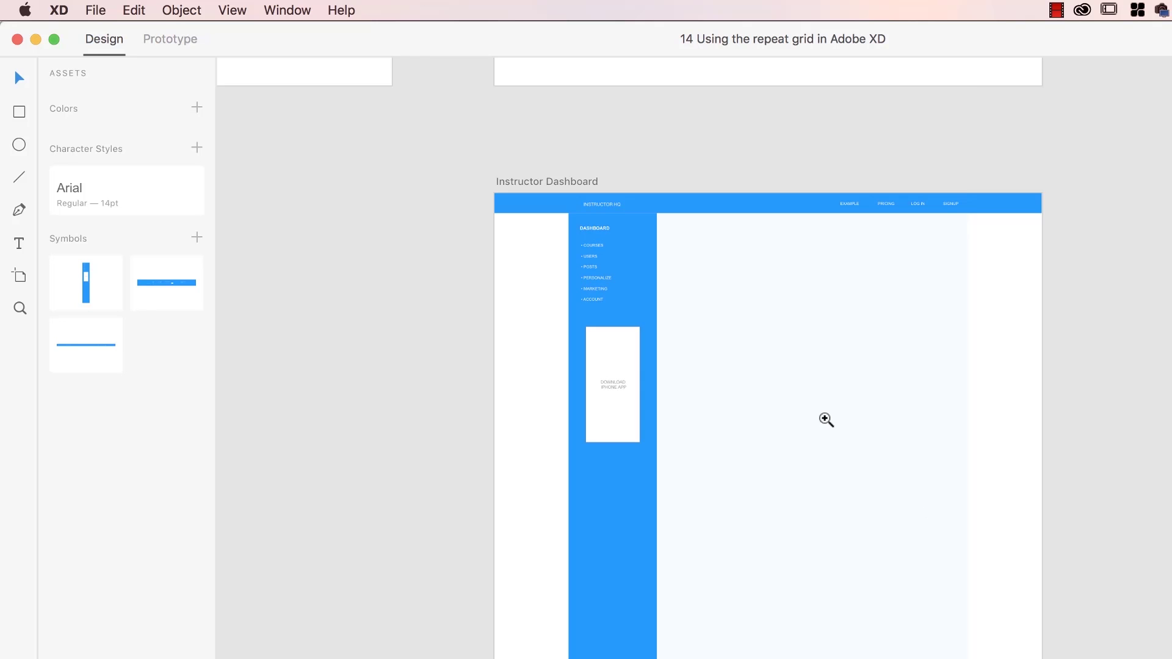
key("super+plus")
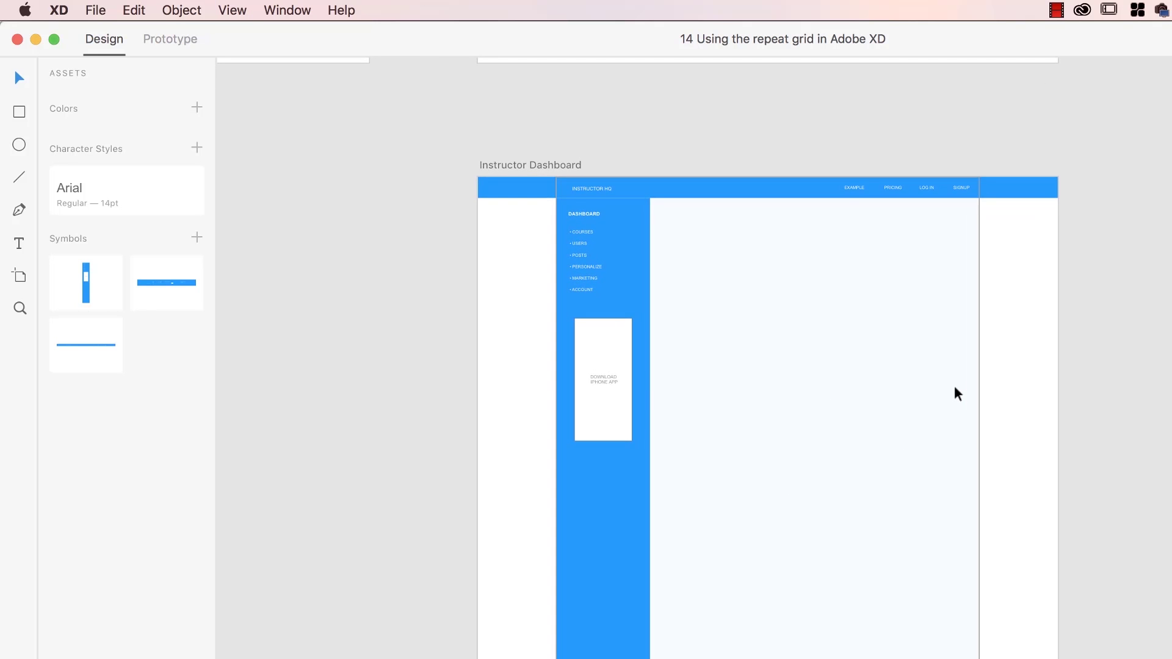
key("super+equal")
key("super+equal")
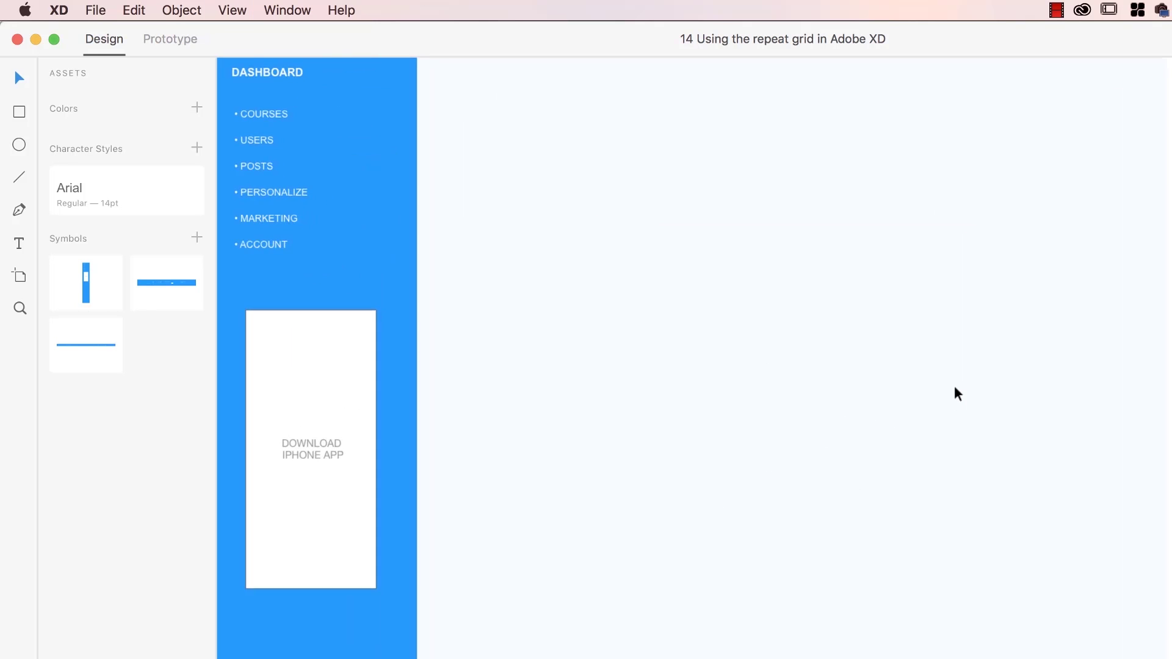
scroll(957, 394, "up", 5)
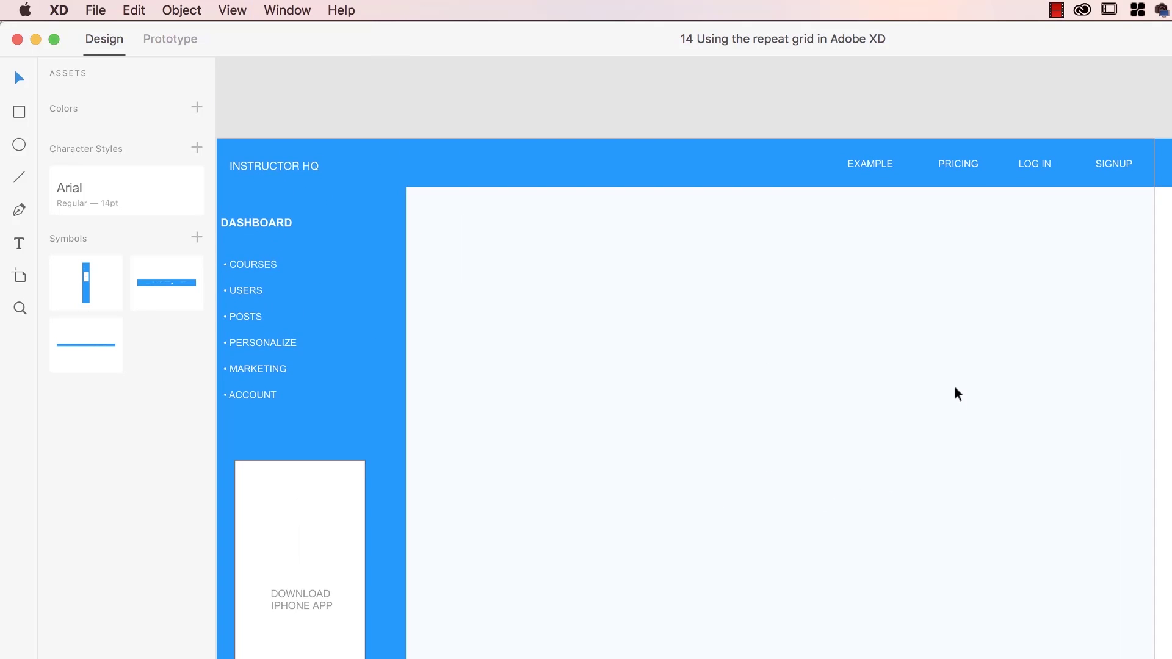
left_click(21, 113)
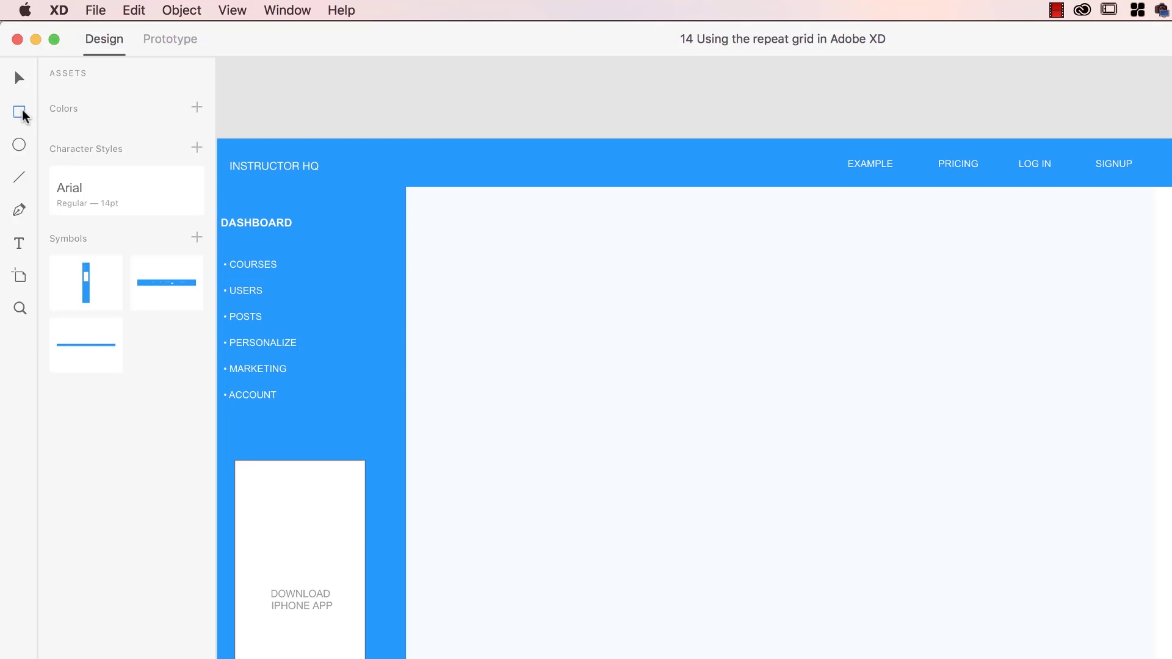
left_click_drag(439, 229, 664, 392)
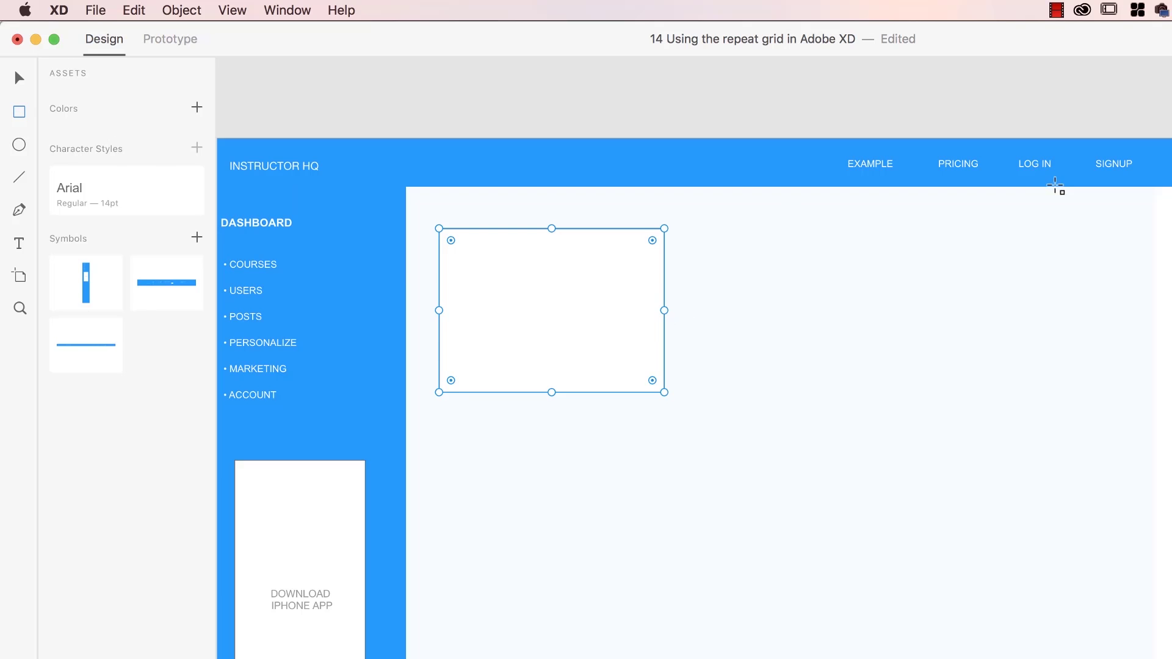
- Add the text "STATS" at size 14 in the upper-left corner of the card
left_click(19, 245)
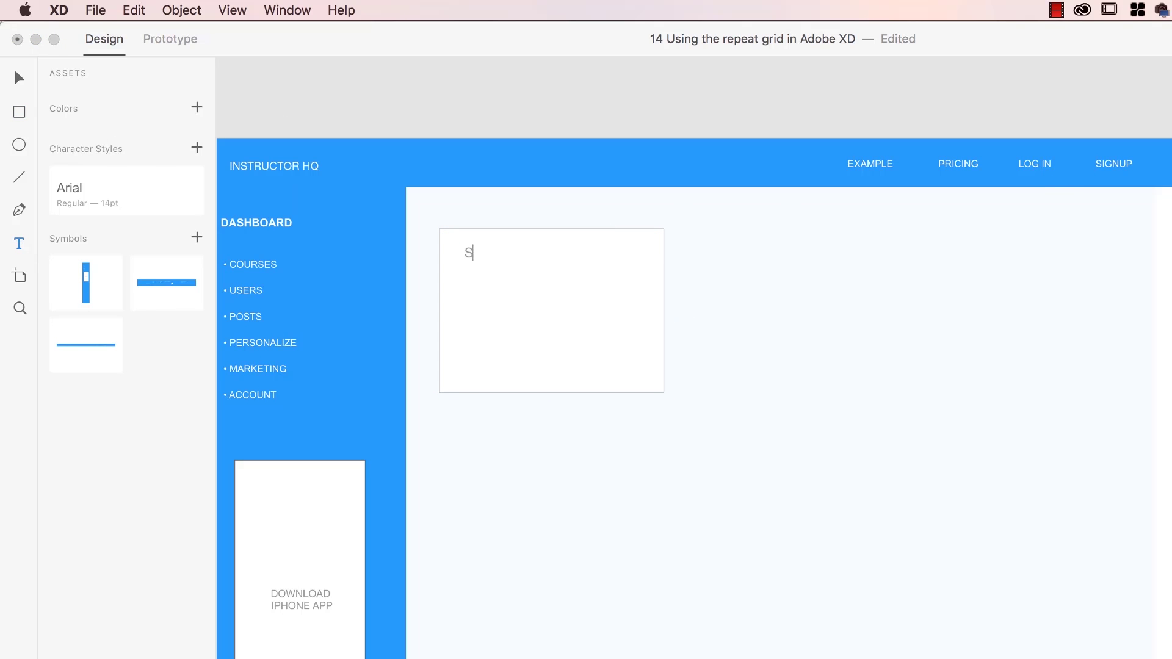
type("STATS")
key("super+a")
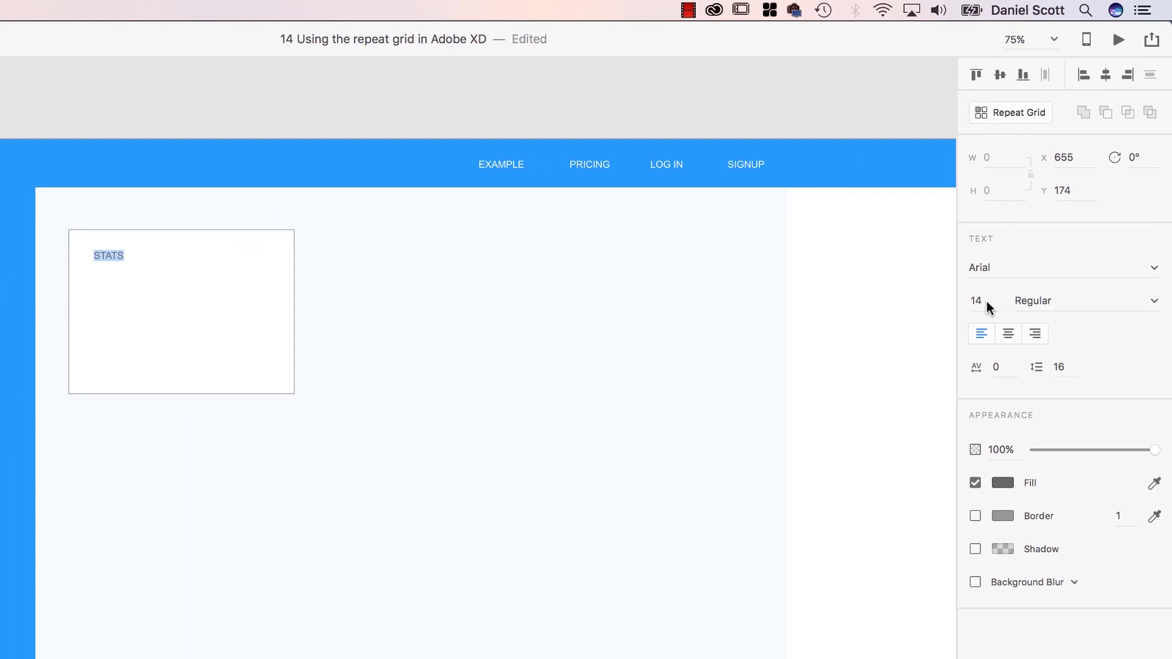
left_click(988, 303)
type("14")
key("Return")
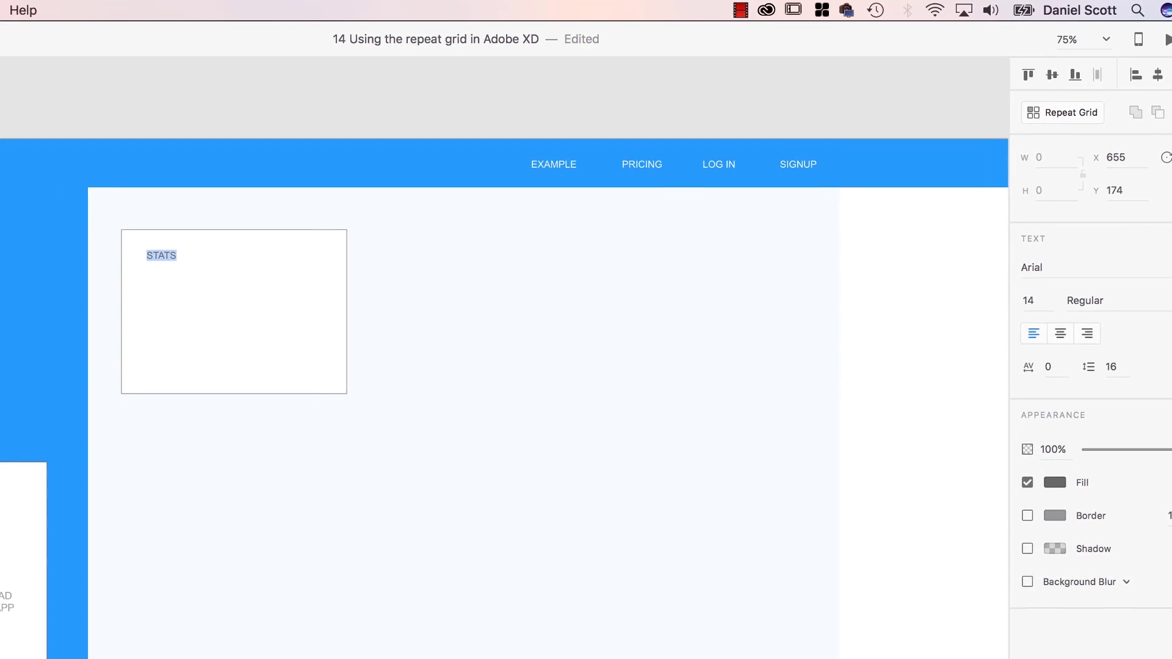
mouse_move(491, 256)
left_mouse_down()
mouse_move(528, 256)
mouse_move(490, 253)
left_mouse_up()
left_click(487, 261)
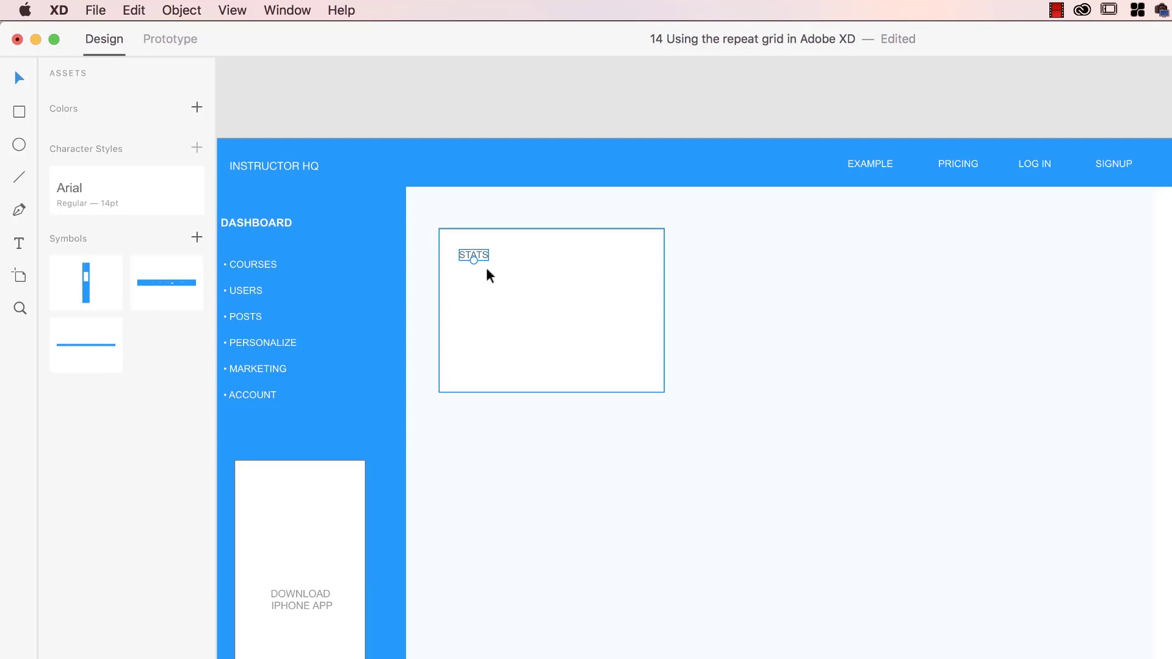
- Add the text "$4000" in Bold at size 40 near the middle of the card
left_click(20, 243)
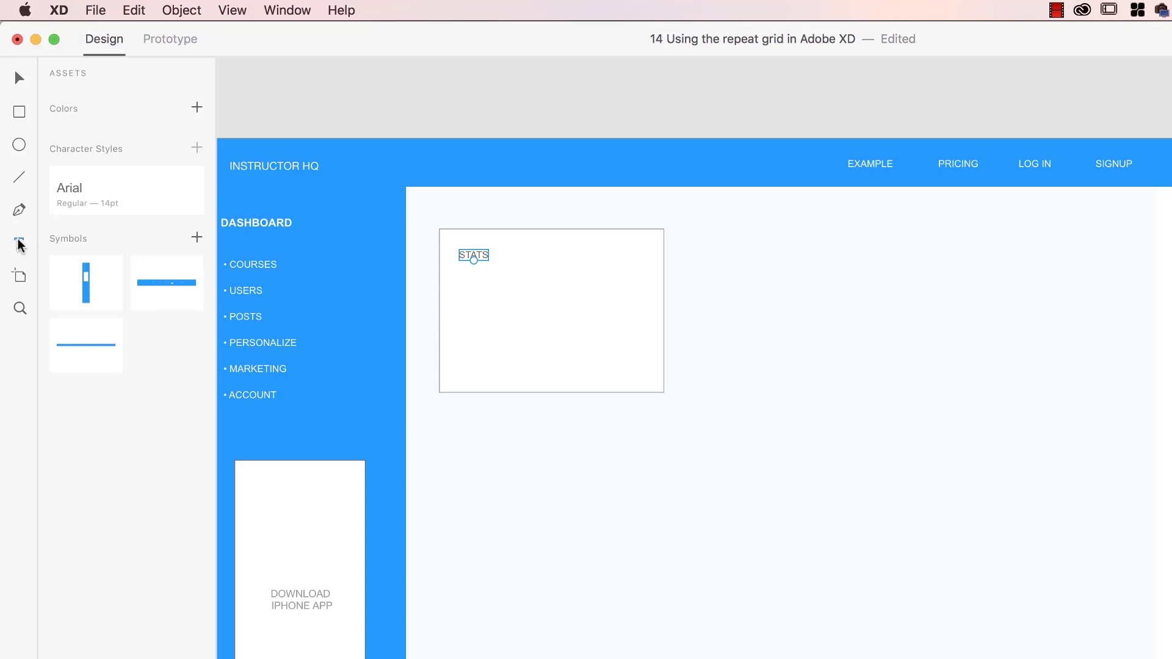
left_click(506, 328)
key("super+a")
type("40")
key("Return")
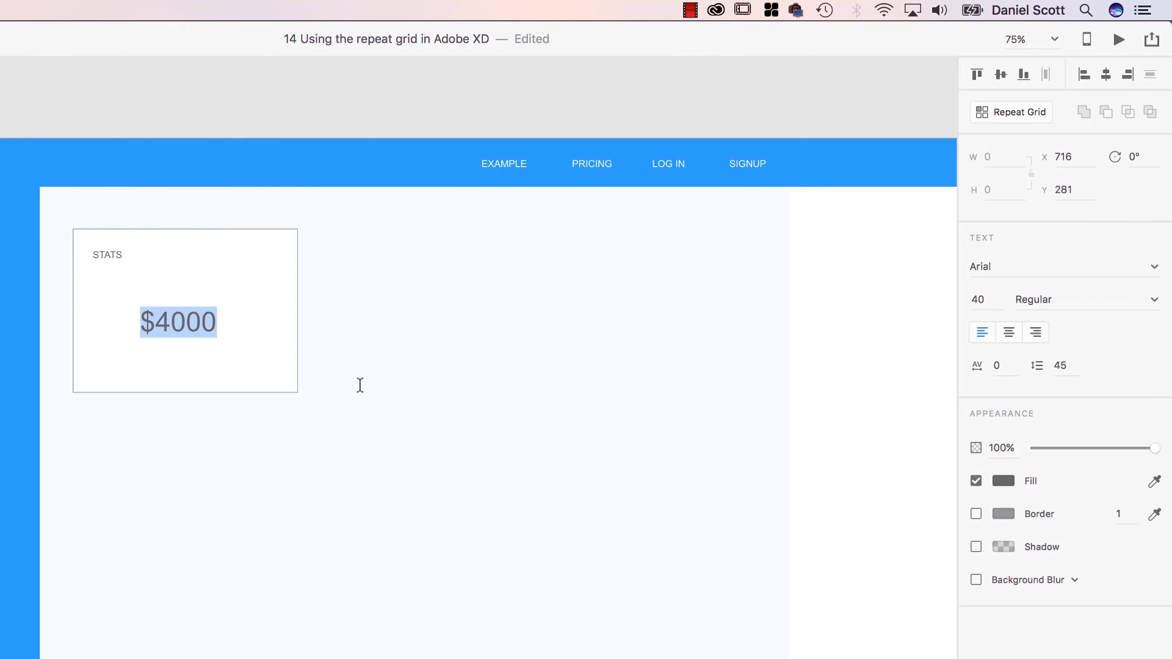
left_click(1156, 300)
left_click(1084, 352)
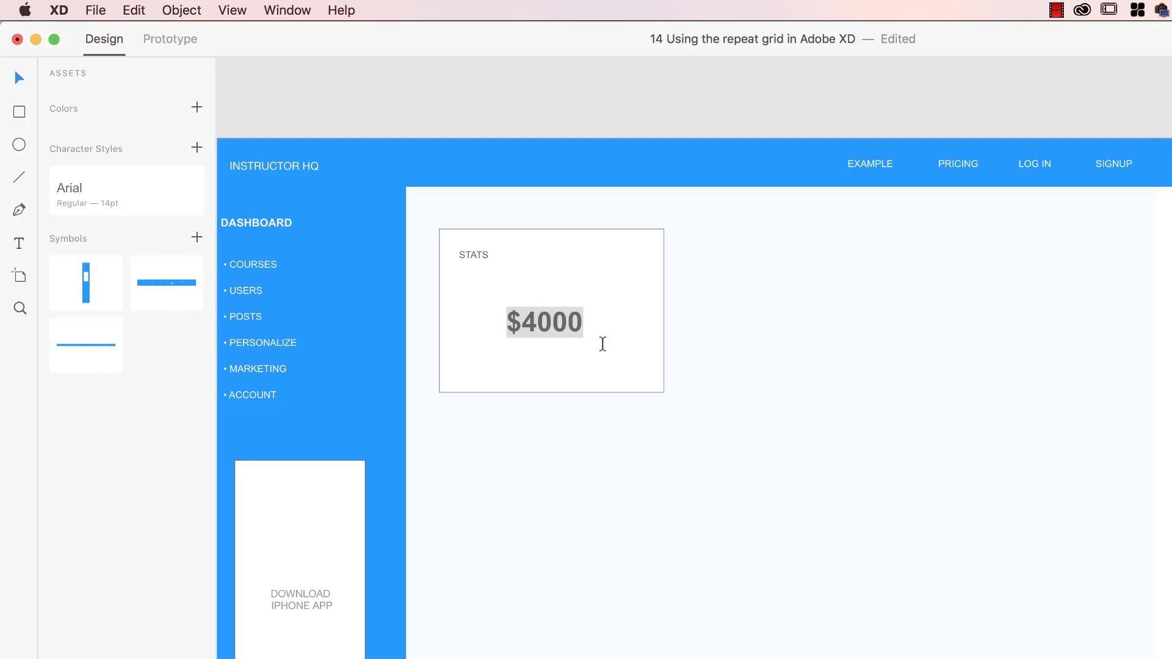
key("Escape")
left_click_drag(567, 318, 567, 304)
- Duplicate the STATS label straight down, placing the copy below the $4000 figure
left_click_drag(486, 252, 484, 356)
double_click(484, 356)
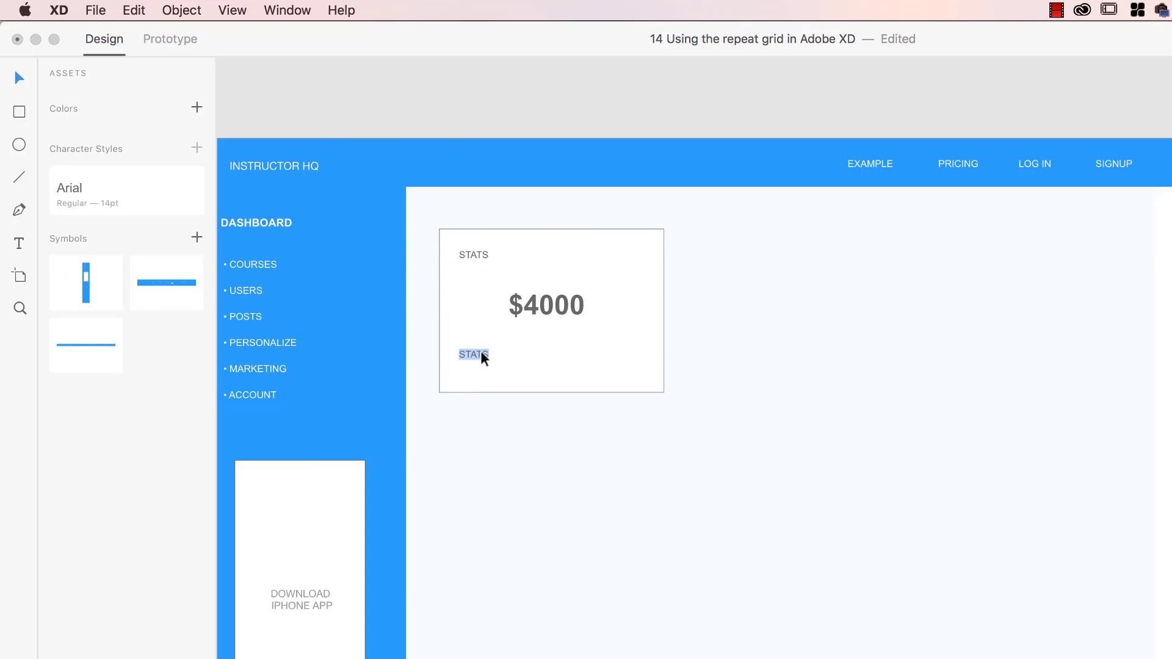
left_click(489, 100)
- Copy "Lorem ipsum dolor sit amet" from the first bullet in the second column of the Homepage's feature list
scroll(489, 99, "up", 6)
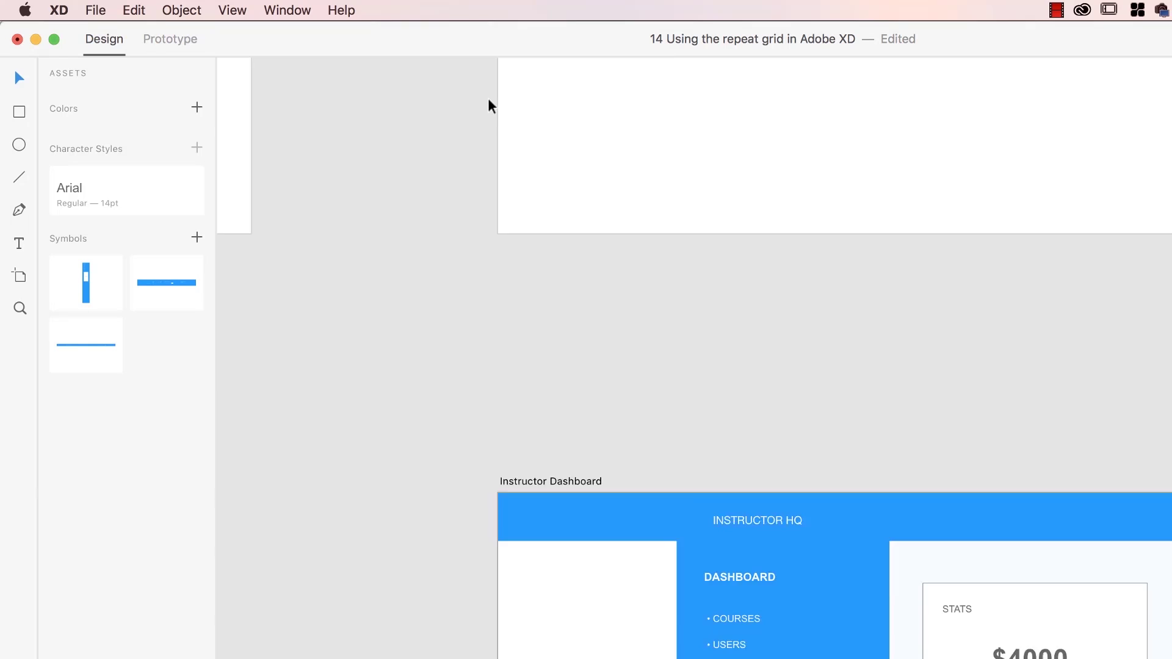
scroll(488, 99, "right", 10)
scroll(491, 107, "down", 10)
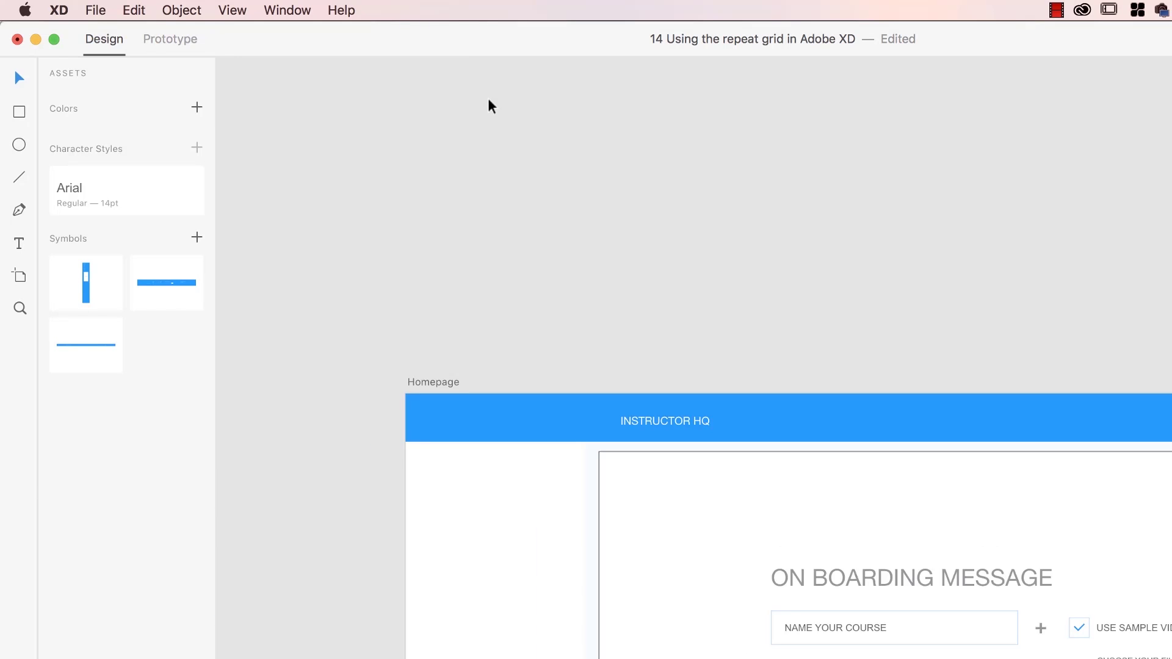
scroll(492, 107, "right", 3)
scroll(489, 105, "down", 15)
scroll(489, 104, "left", 3)
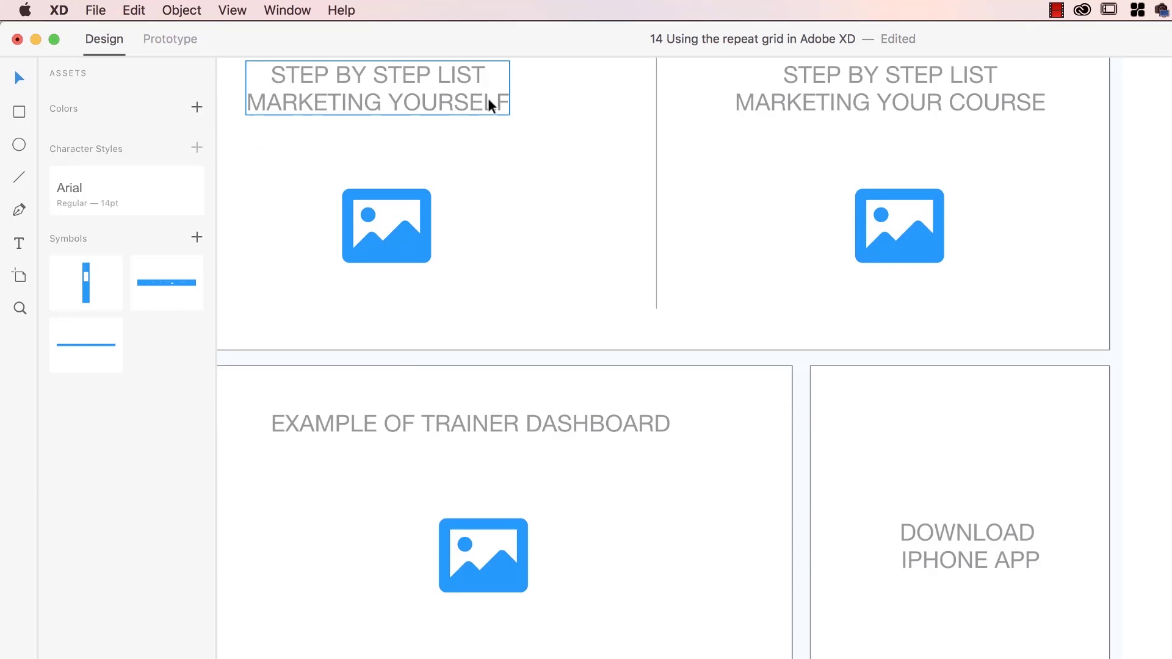
double_click(815, 390)
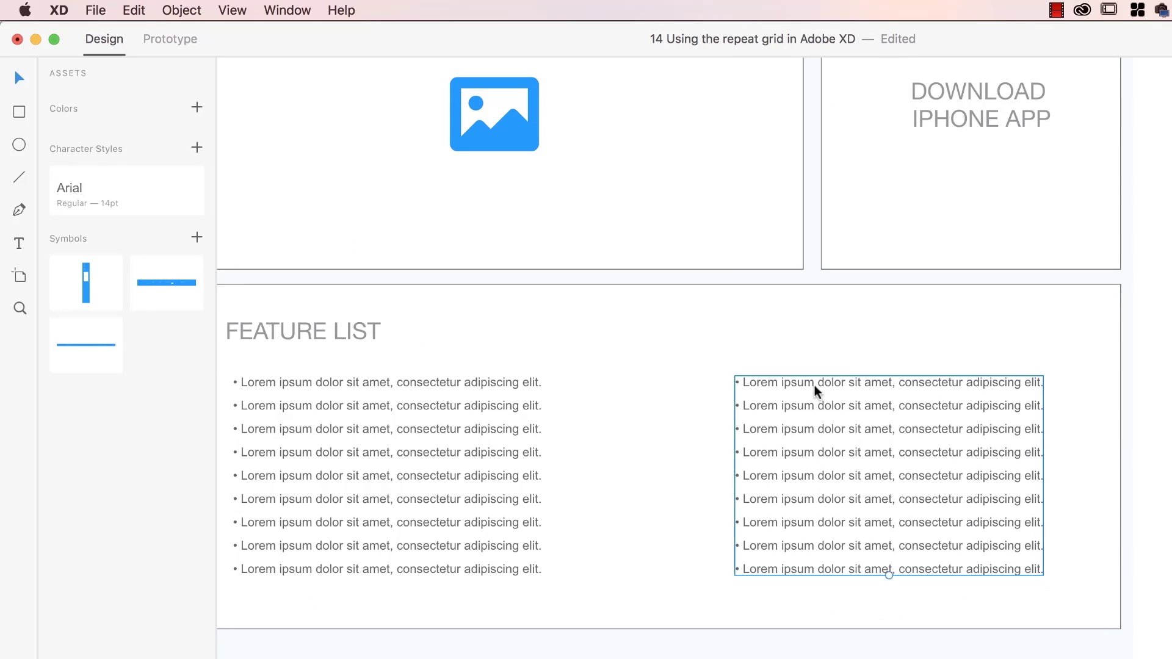
double_click(815, 392)
left_click(863, 385)
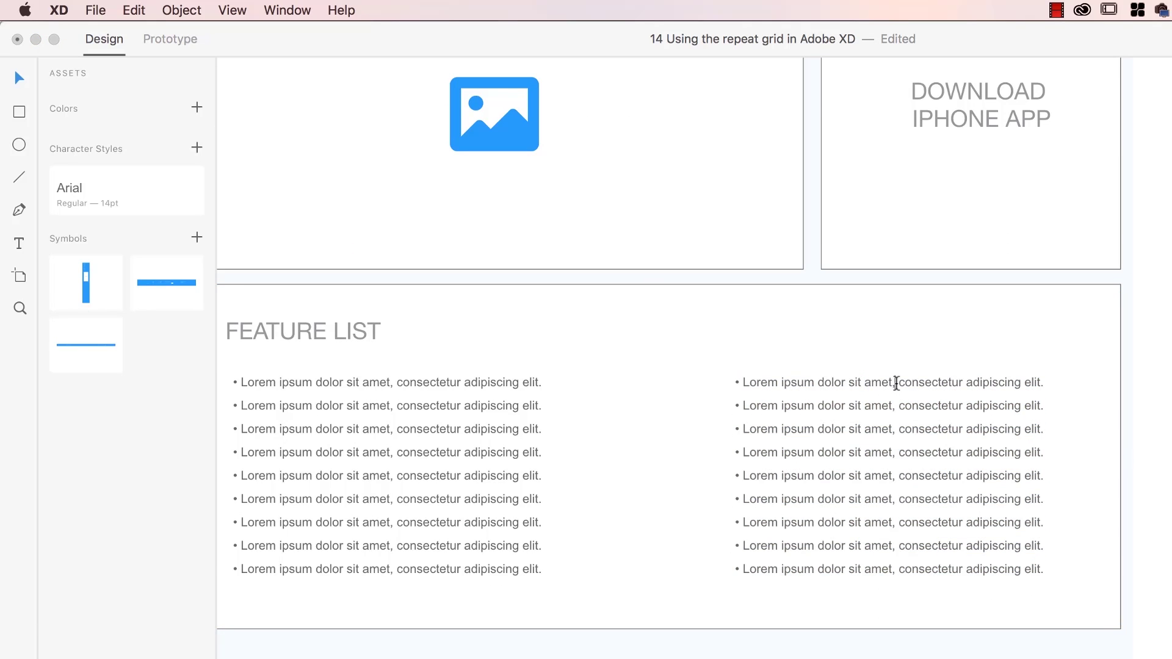
left_click_drag(892, 383, 741, 384)
key("cmd+c")
key("Escape")
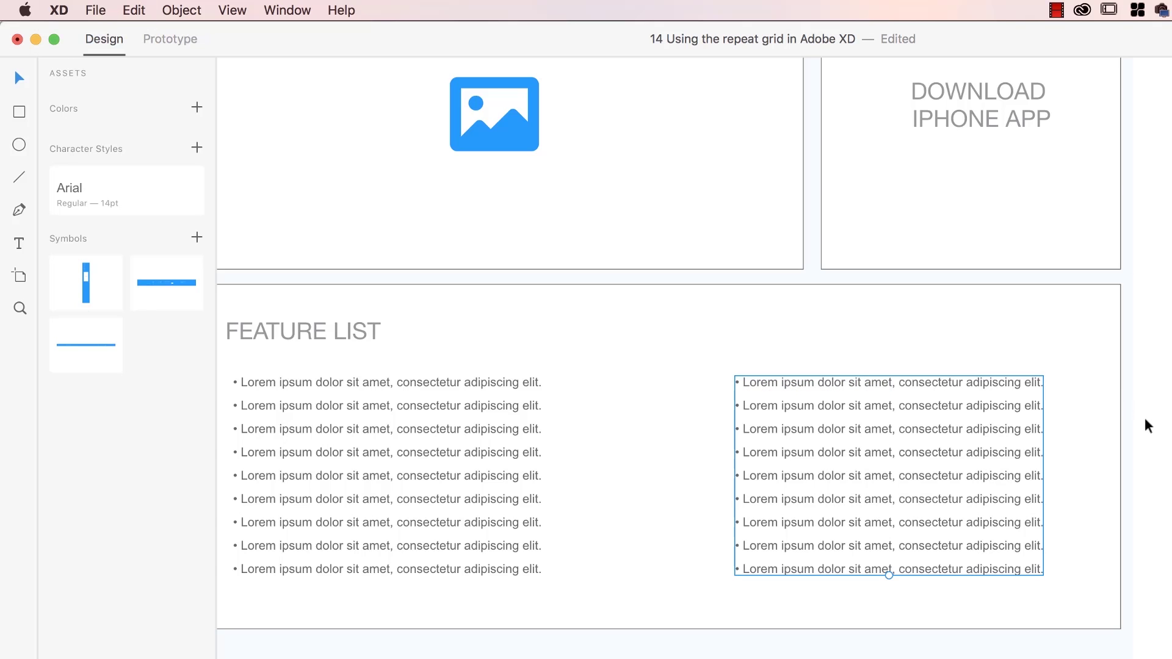
- Replace the duplicated STATS label's text on the Instructor Dashboard card with the copied "Lorem ipsum dolor sit amet"
scroll(1141, 421, "right", 10)
scroll(1145, 424, "up", 10)
scroll(1144, 425, "down", 8)
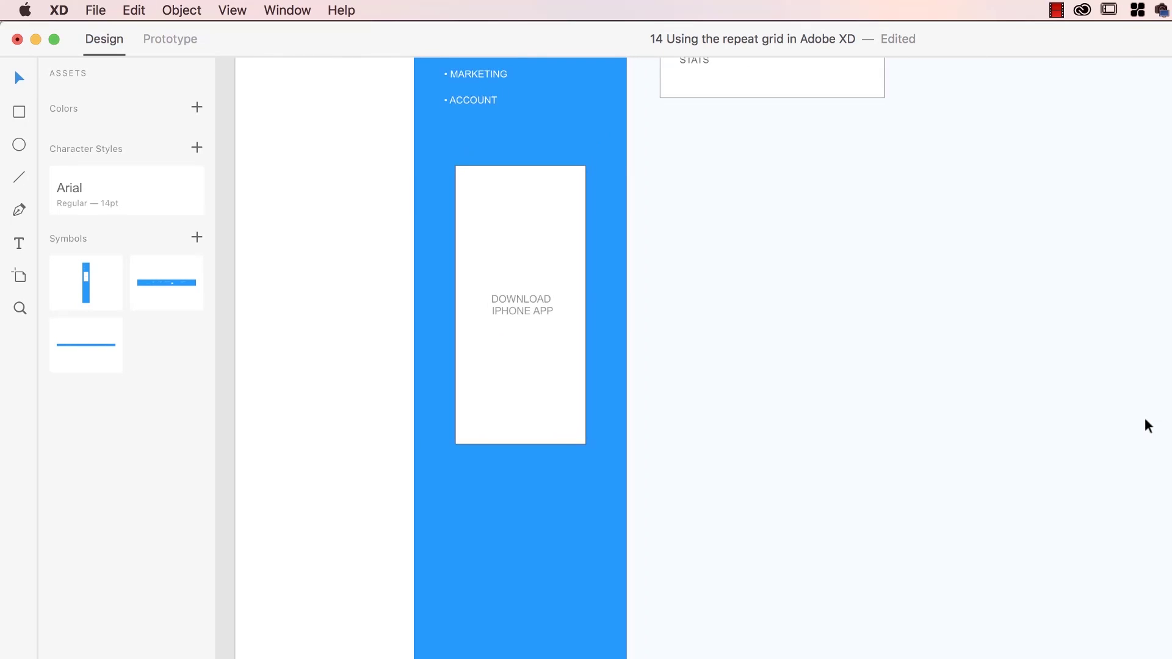
scroll(1145, 425, "up", 5)
double_click(638, 489)
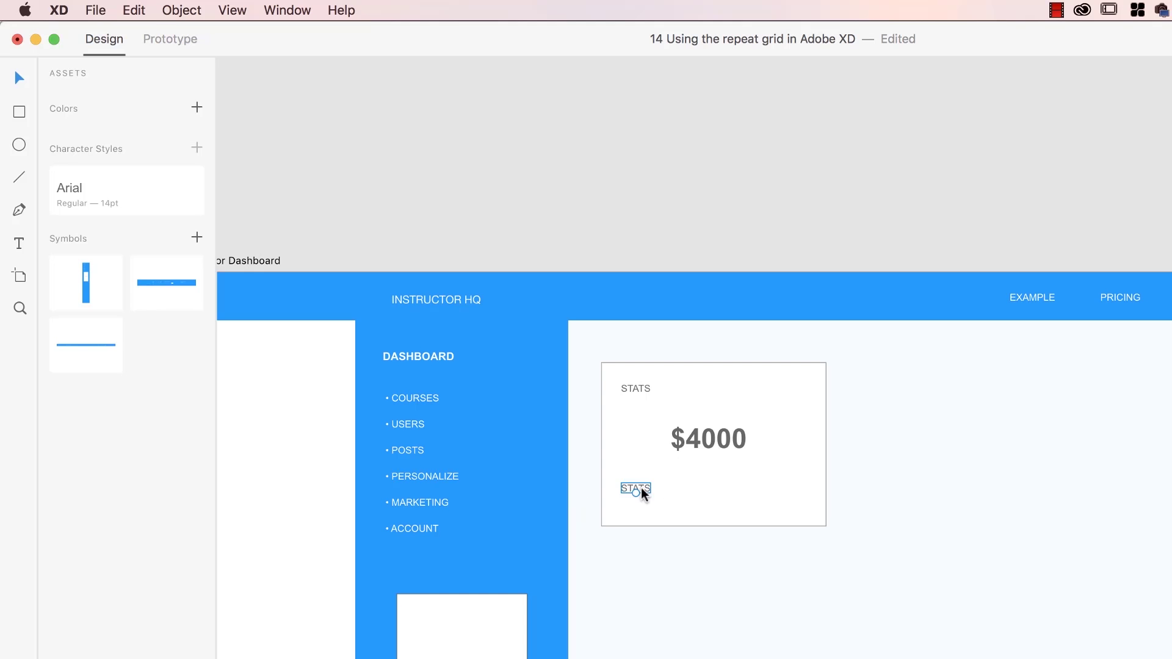
key("cmd+v")
left_click(21, 77)
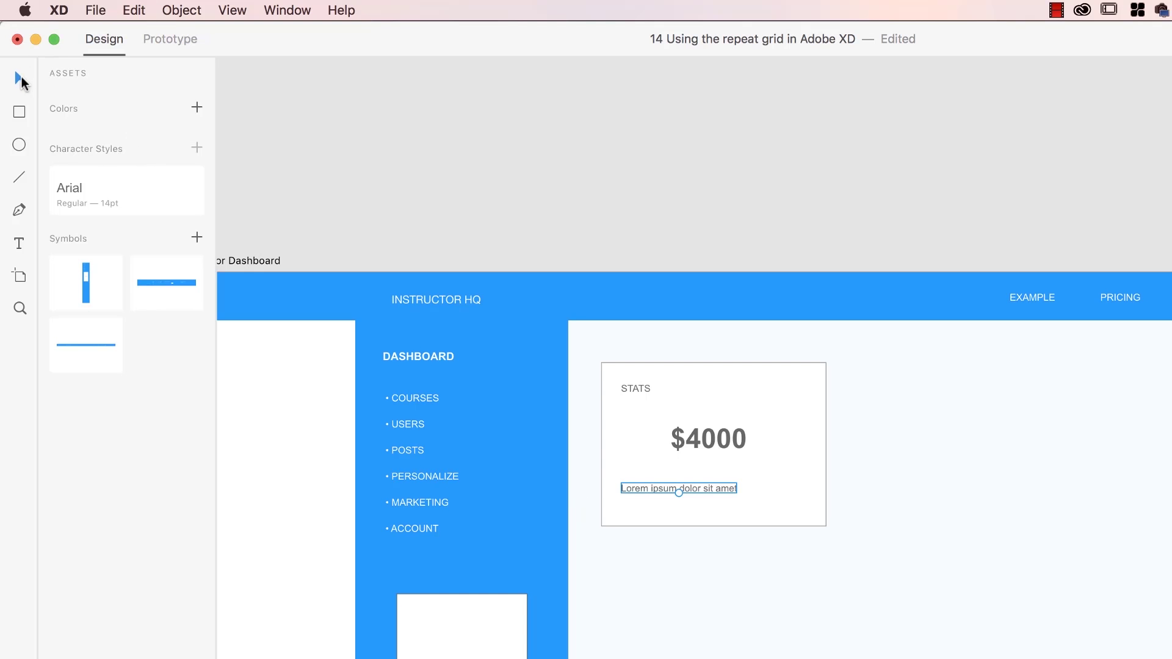
- Center the STATS, $4000 and lorem ipsum texts horizontally within the card
left_click_drag(704, 491, 738, 493)
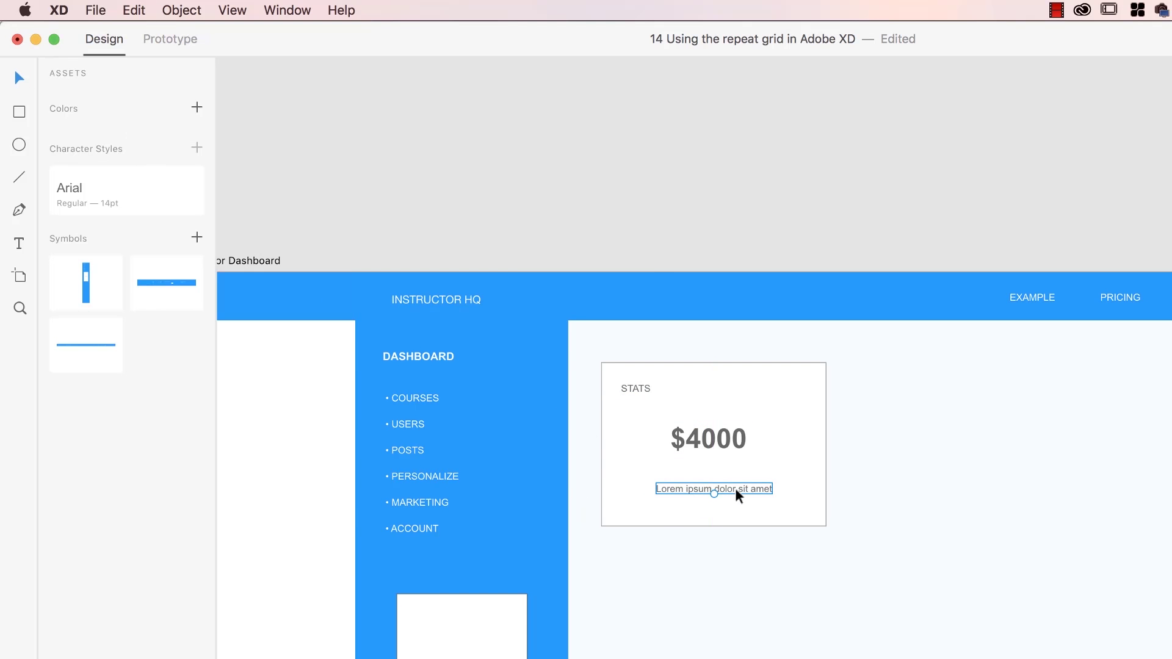
left_click_drag(643, 391, 716, 403)
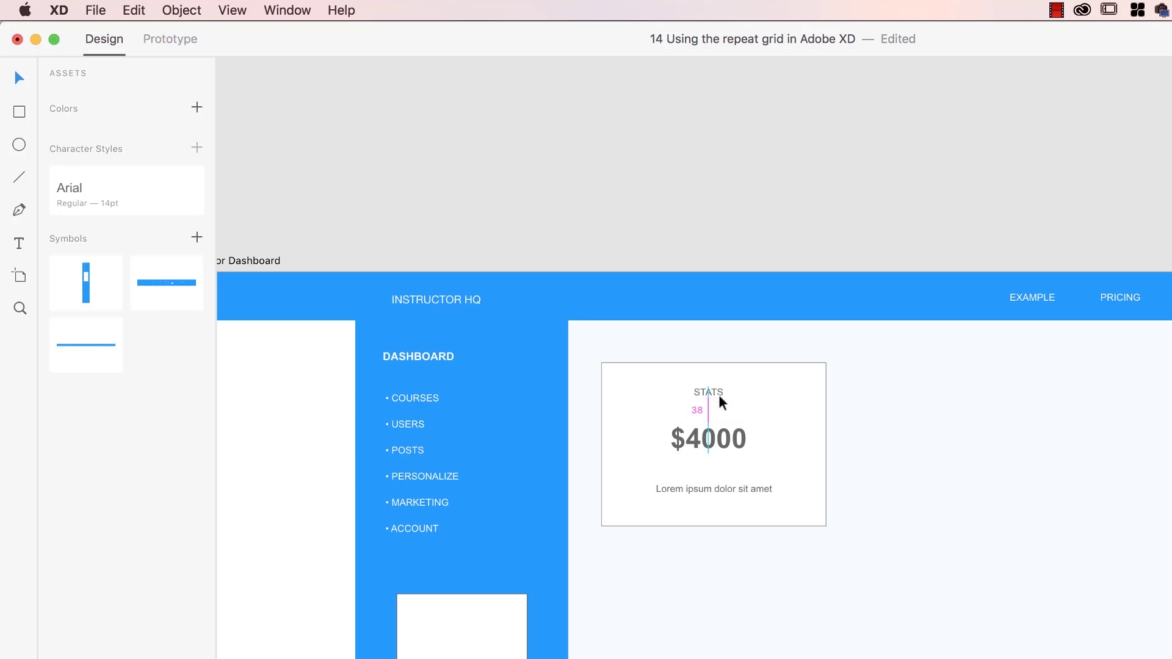
left_click(727, 445, "shift")
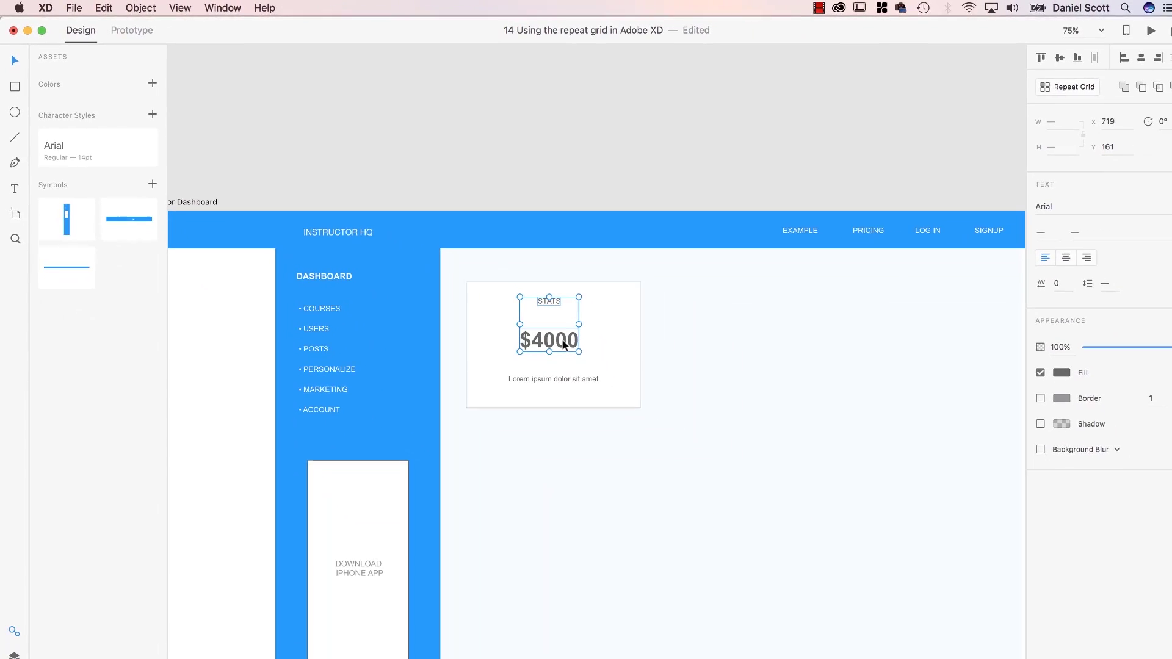
left_click(561, 378, "shift")
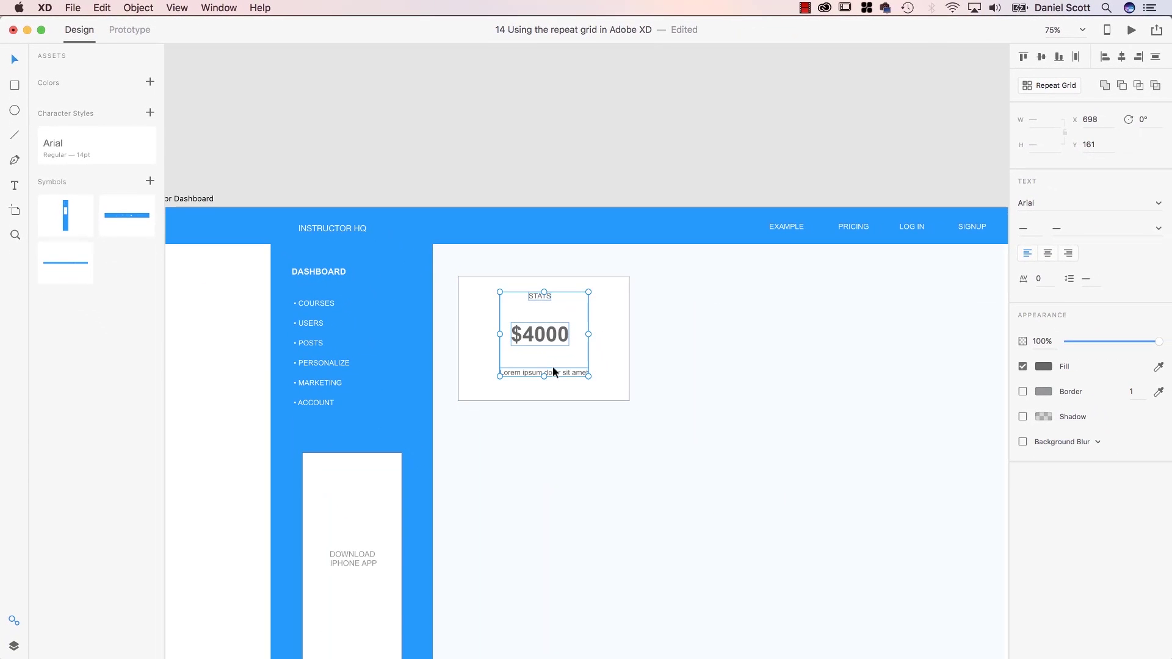
left_click(627, 358, "shift")
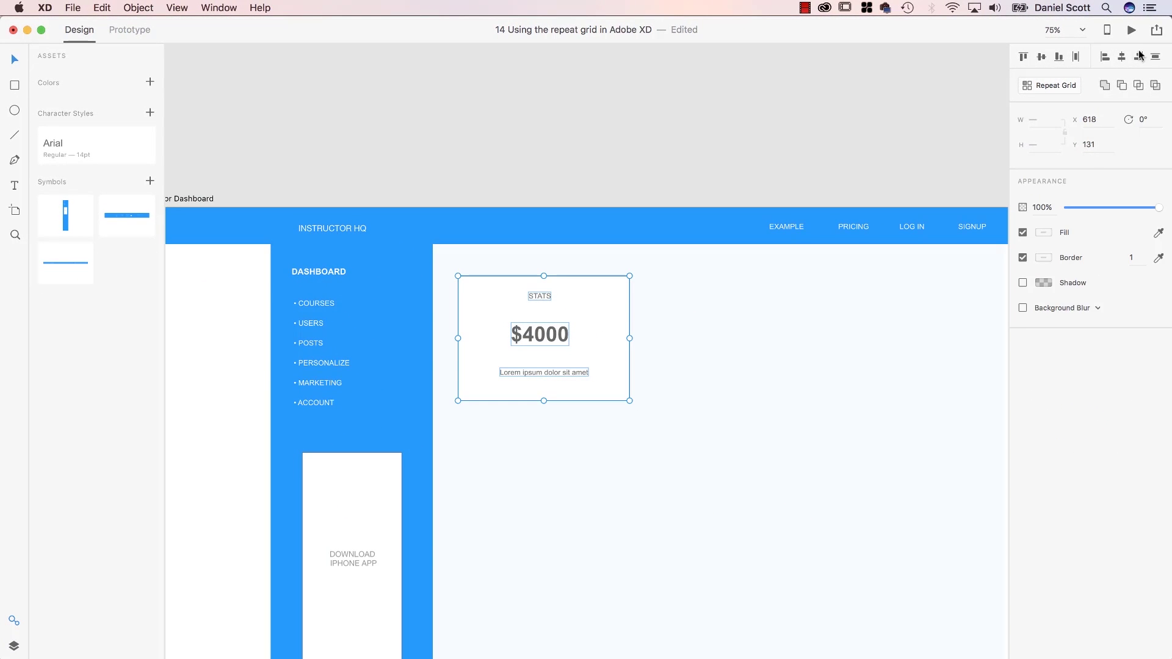
left_click(1121, 58)
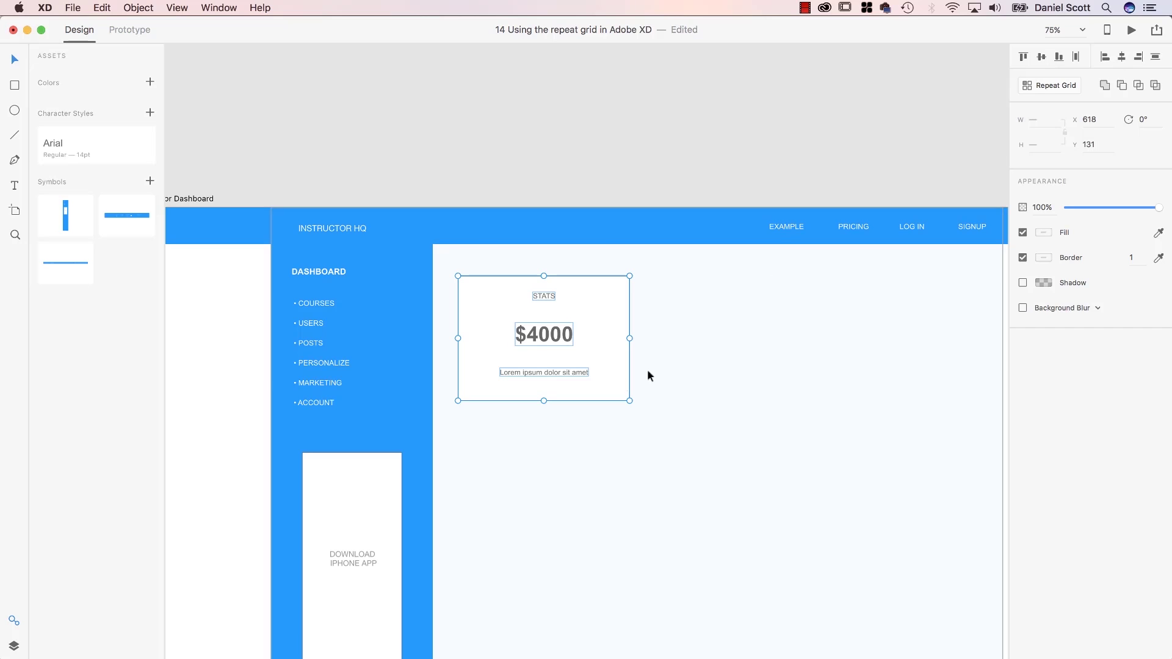
left_click(690, 401)
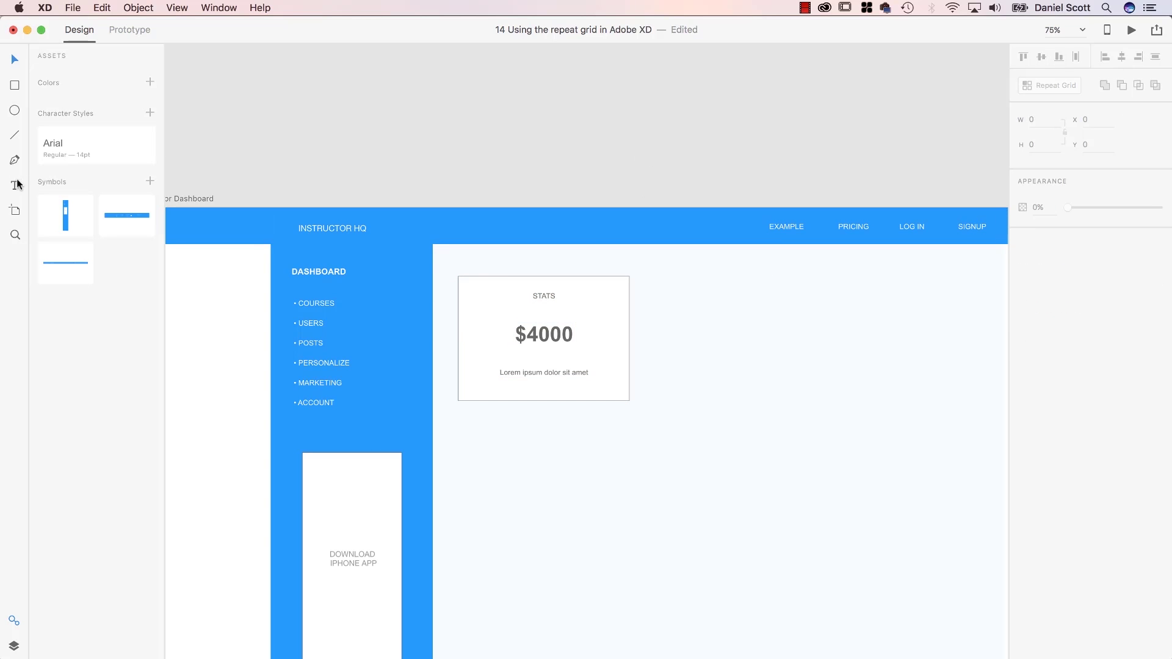
- Add a "+" text in the empty area to the right of the card and set its style to Bold
left_click(733, 304)
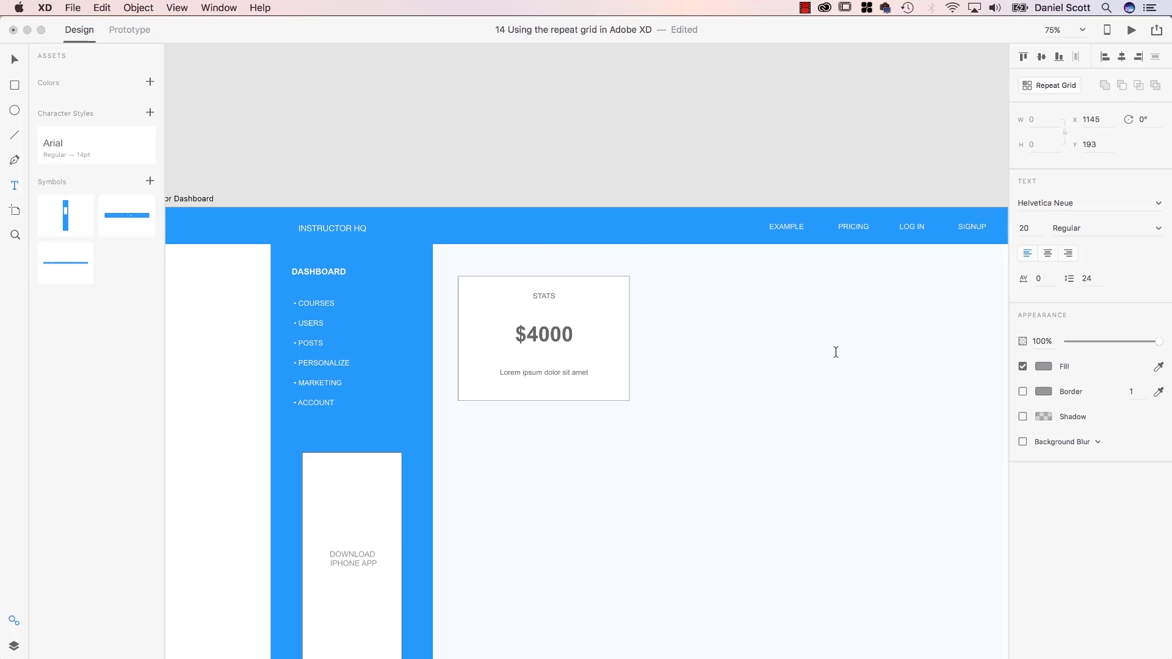
key("Escape")
left_click(1162, 232)
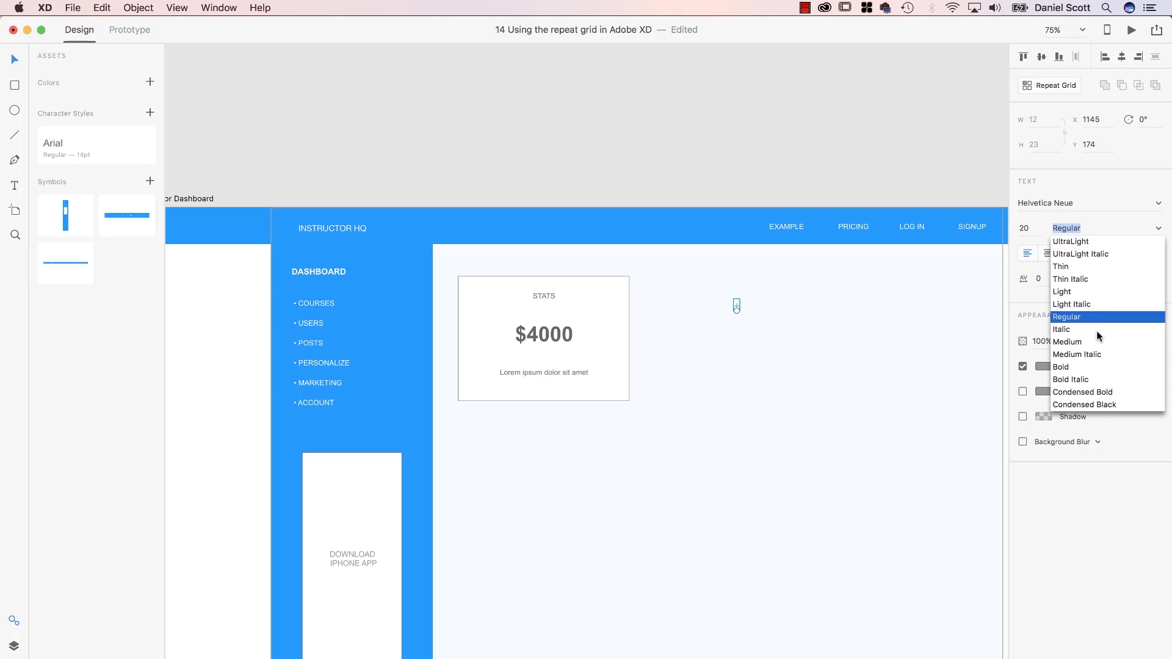
left_click(1071, 365)
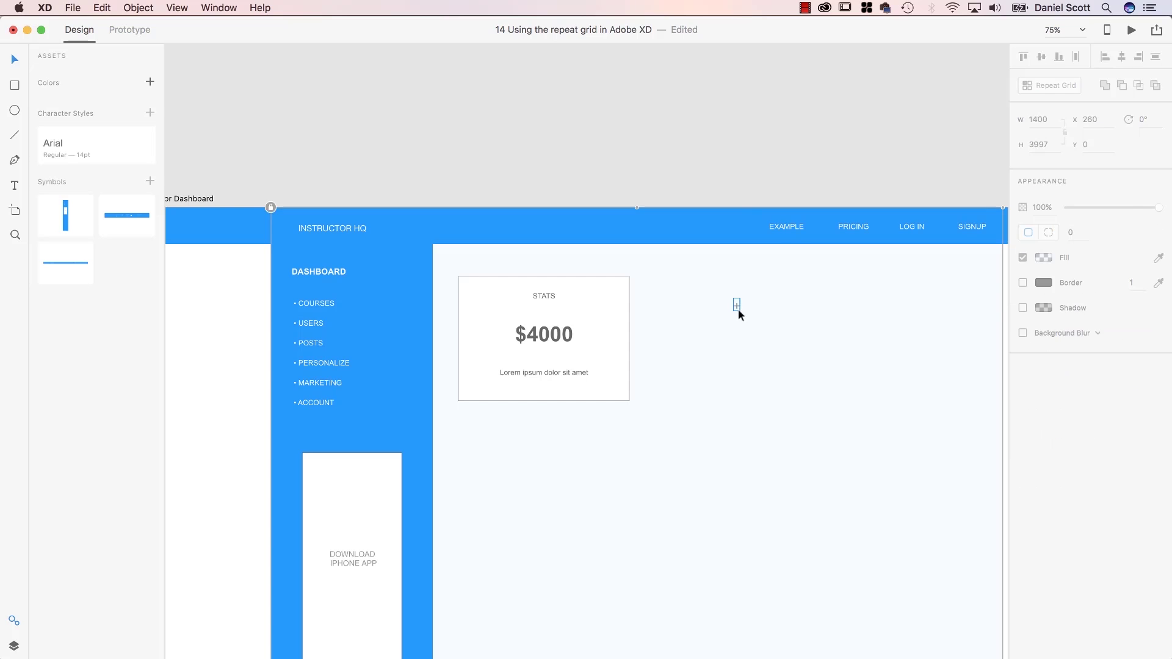
- Move the "+" into the upper-right corner of the stats card and convert the whole card into a repeat grid
left_click_drag(737, 306, 618, 287)
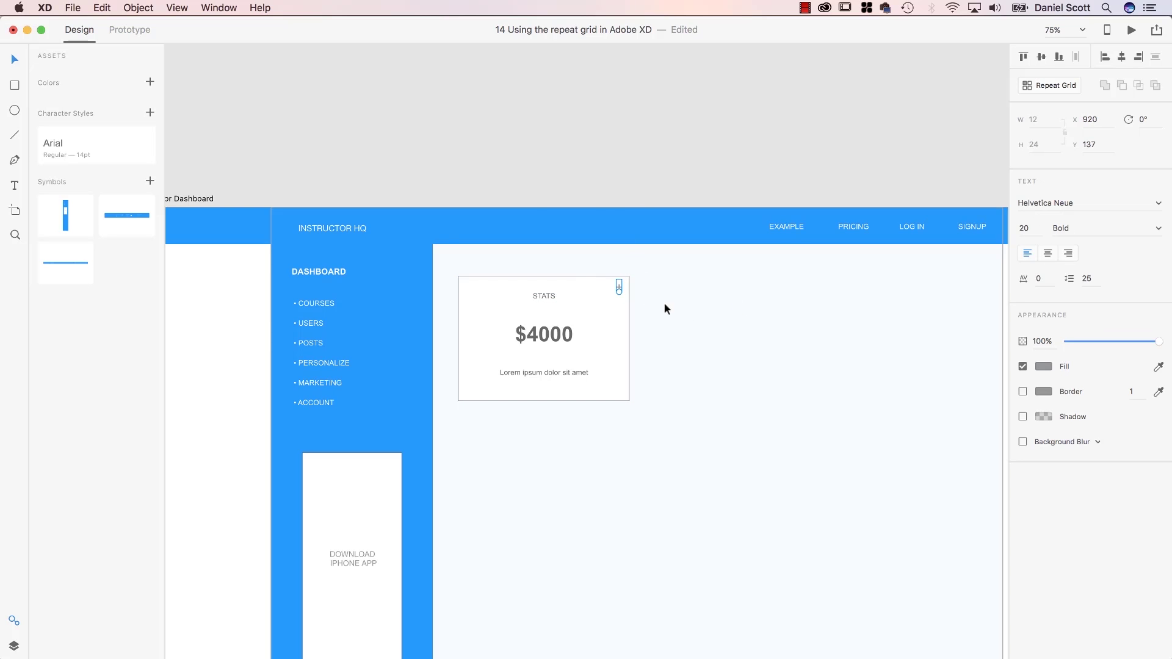
left_click(708, 126)
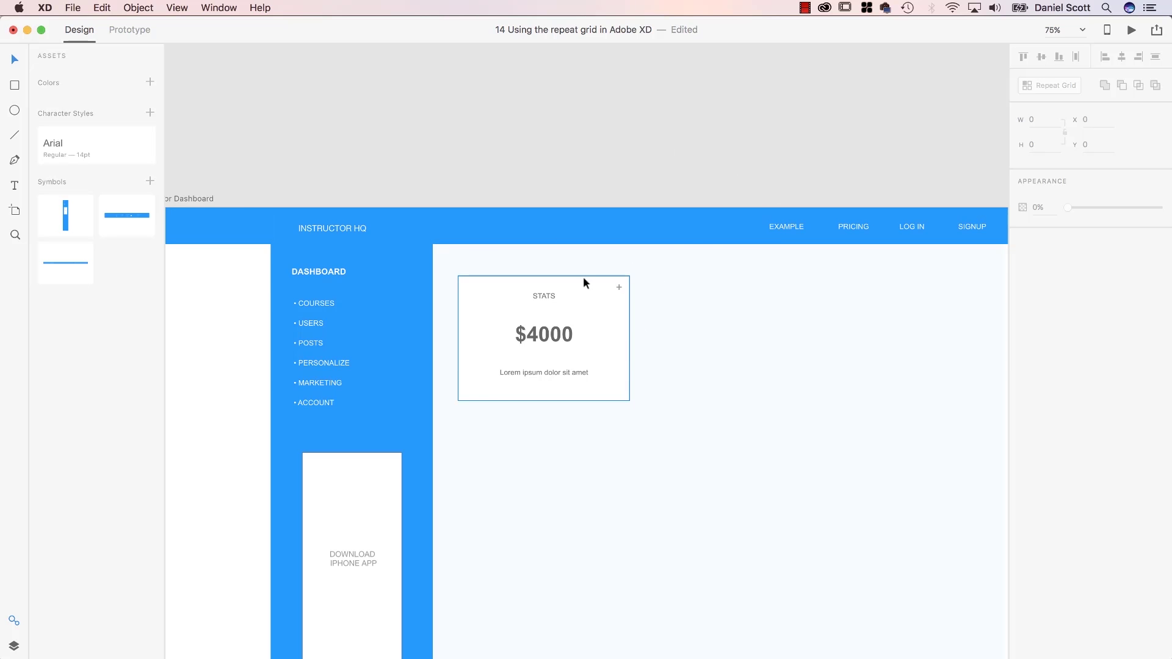
scroll(595, 330, "right", 1)
left_click_drag(655, 262, 427, 427)
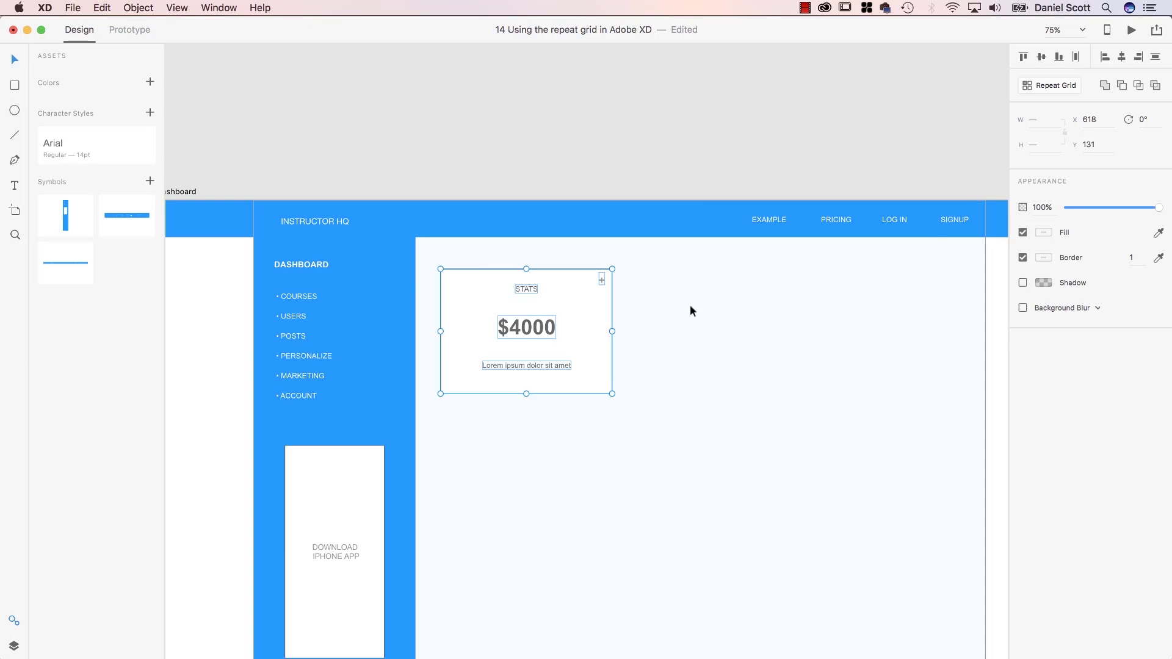
left_click(1054, 85)
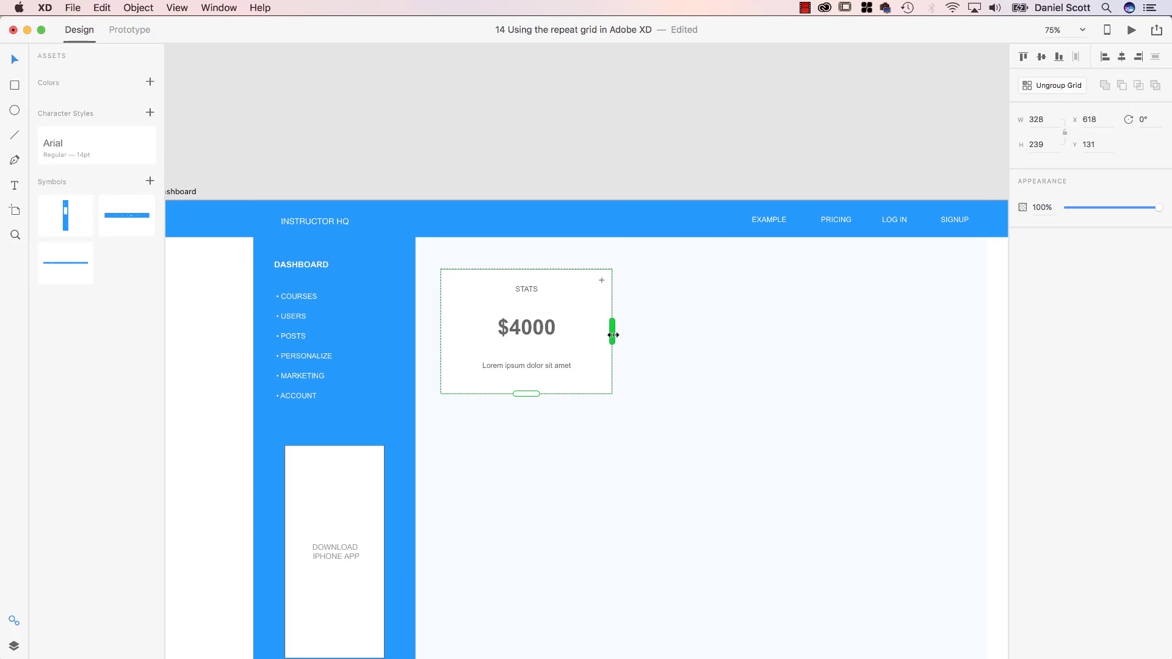
- Extend the repeat grid of stats cards to three columns and four rows across the dashboard's content area
left_click_drag(613, 334, 982, 327)
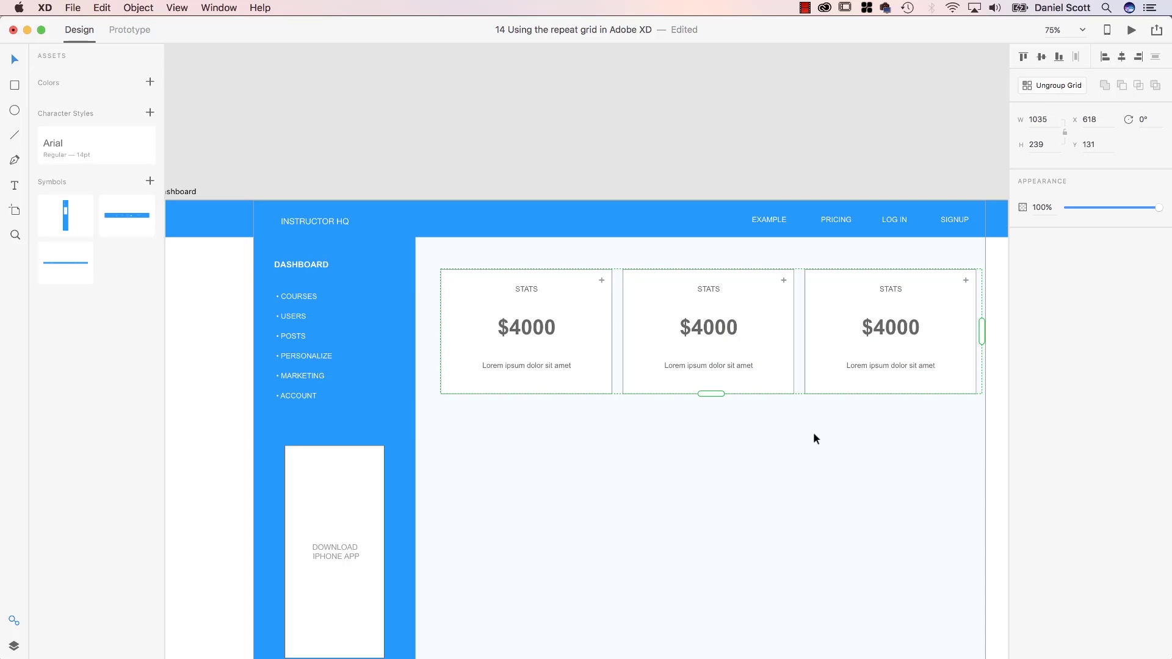
left_click_drag(702, 394, 698, 586)
scroll(698, 586, "down", 5)
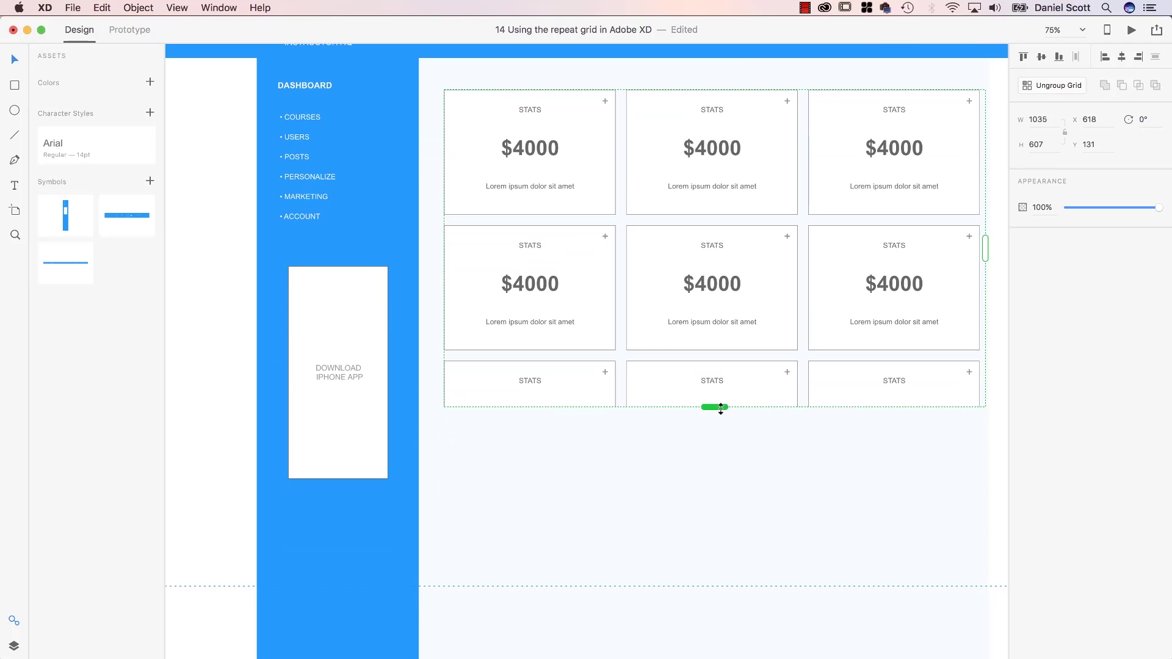
left_click_drag(721, 409, 726, 627)
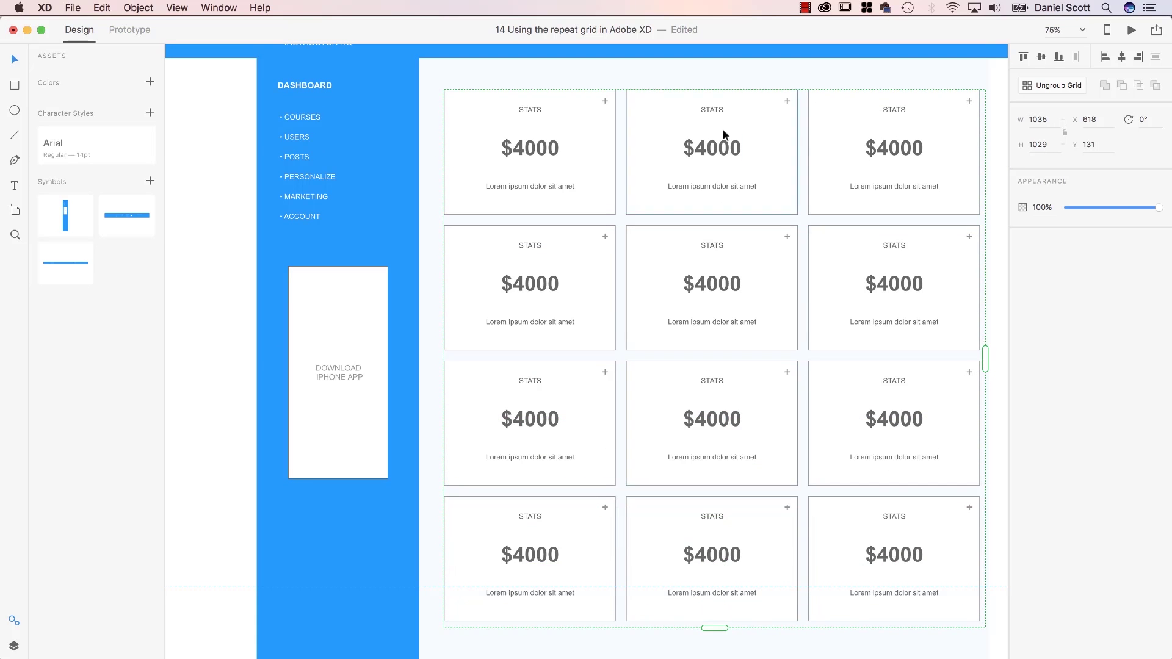
- Narrow the gap between the columns of the repeat grid slightly so its width is 1029
scroll(803, 309, "right", 3)
scroll(803, 309, "up", 1)
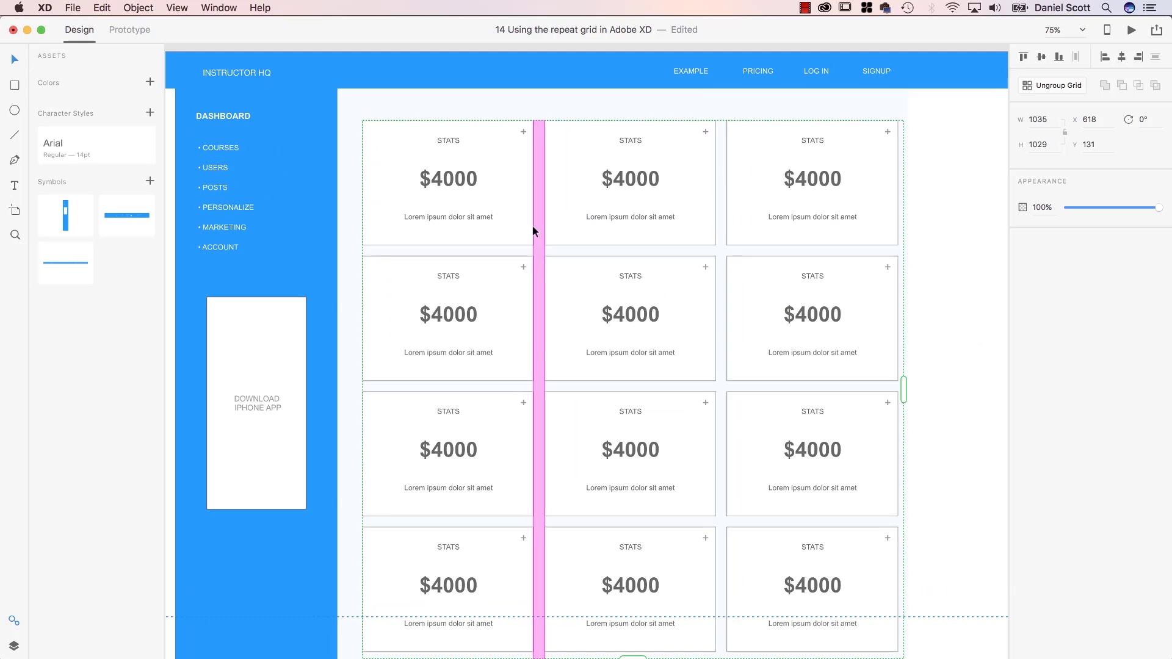
mouse_move(534, 226)
left_mouse_down()
mouse_move(549, 228)
mouse_move(519, 235)
mouse_move(534, 233)
left_mouse_up()
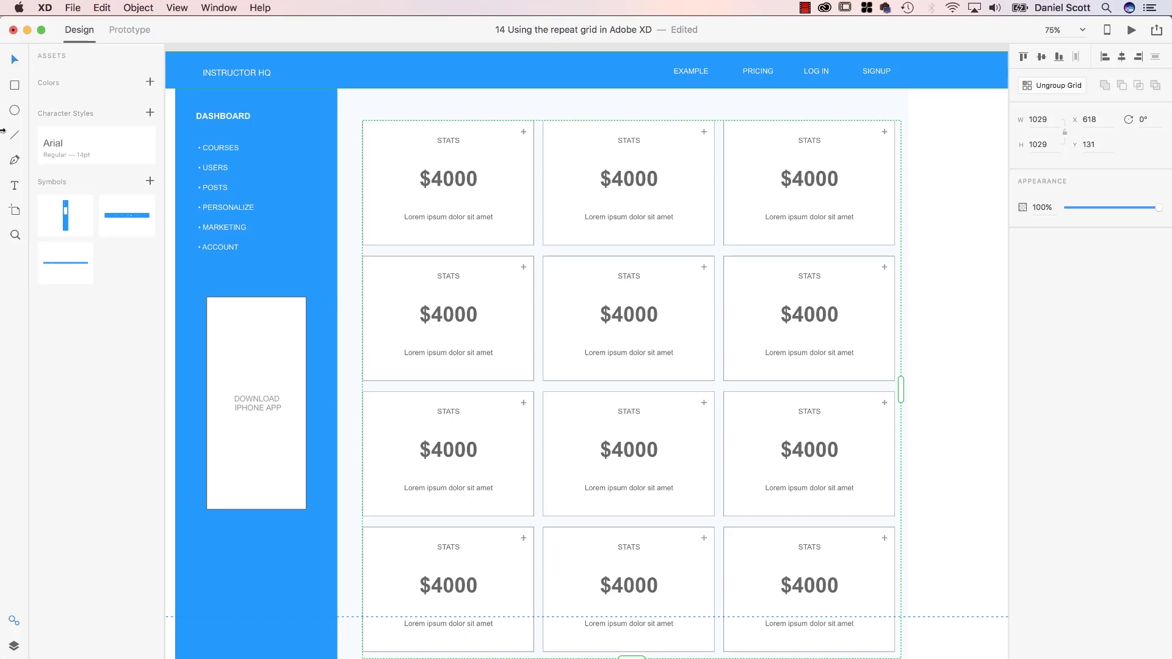
- Replace the amount in the top row's middle card with 50K
double_click(625, 181)
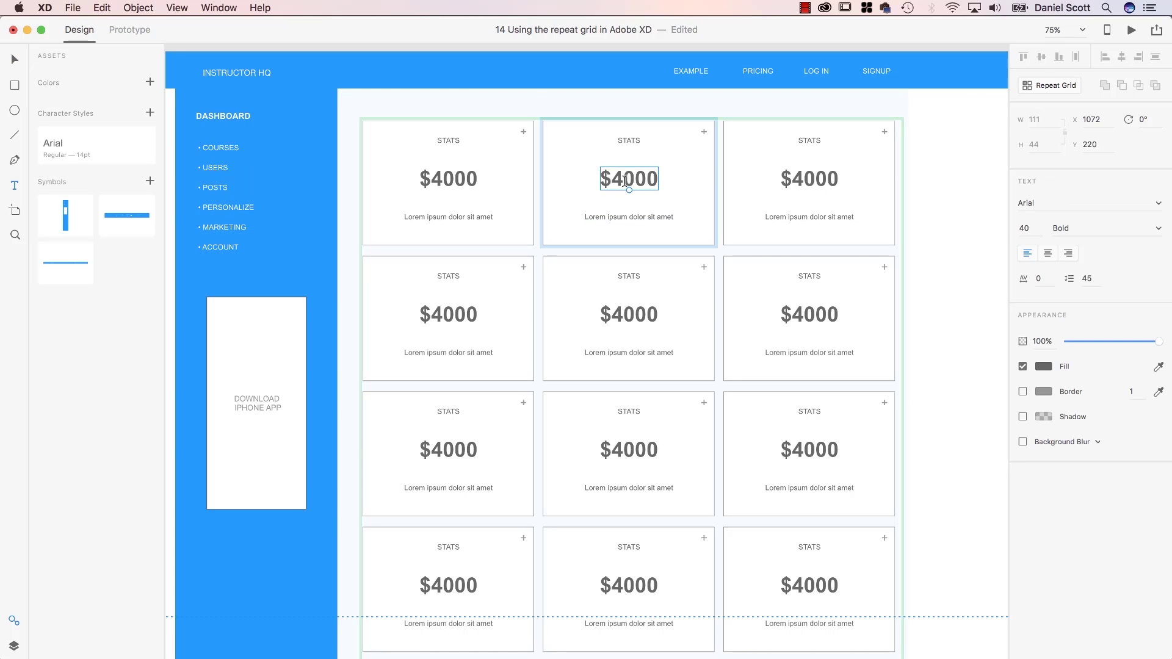
double_click(619, 187)
key("BackSpace")
key("BackSpace")
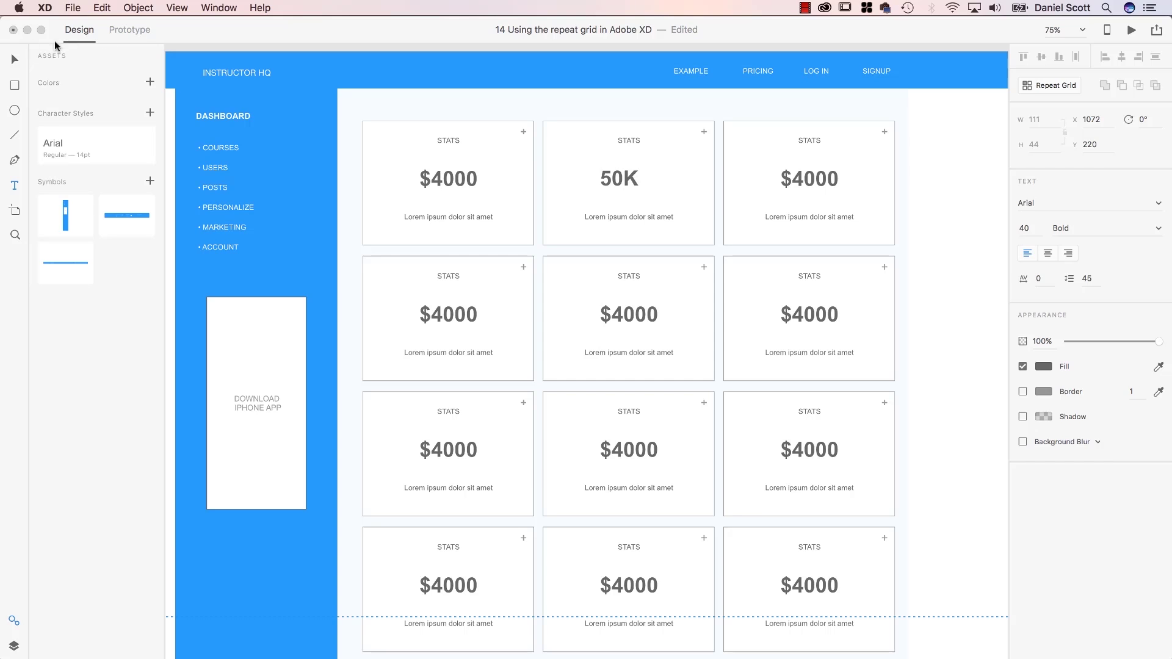
type("50K")
left_click(11, 61)
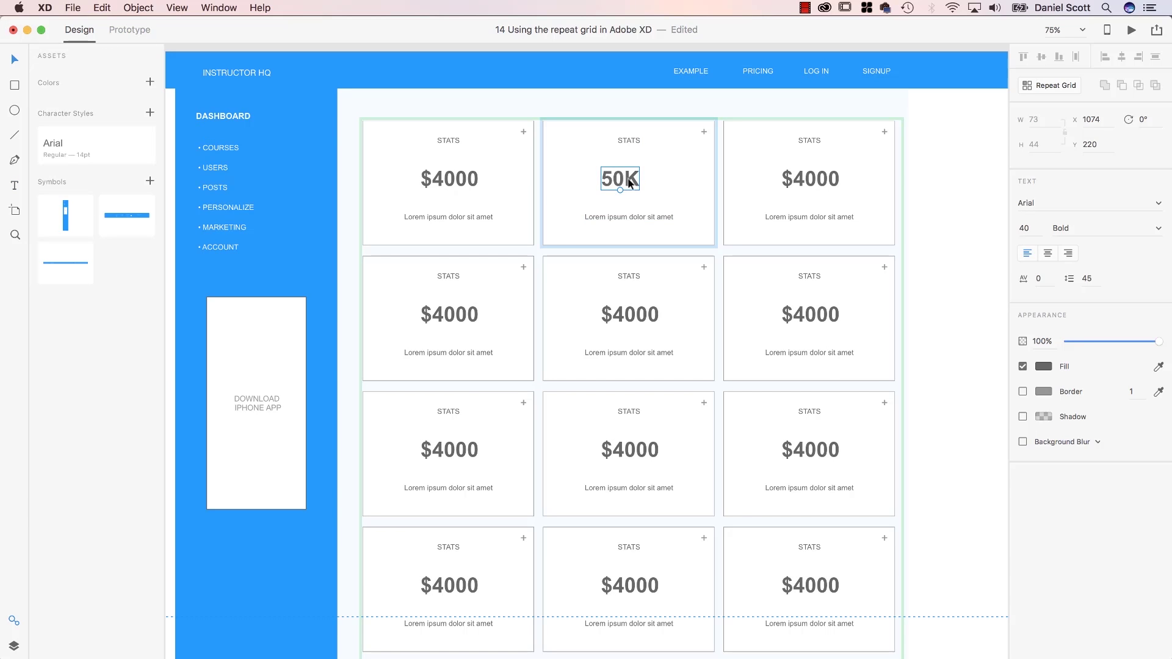
- Set the $4000 text in the grid's first card to center alignment
left_click(466, 181)
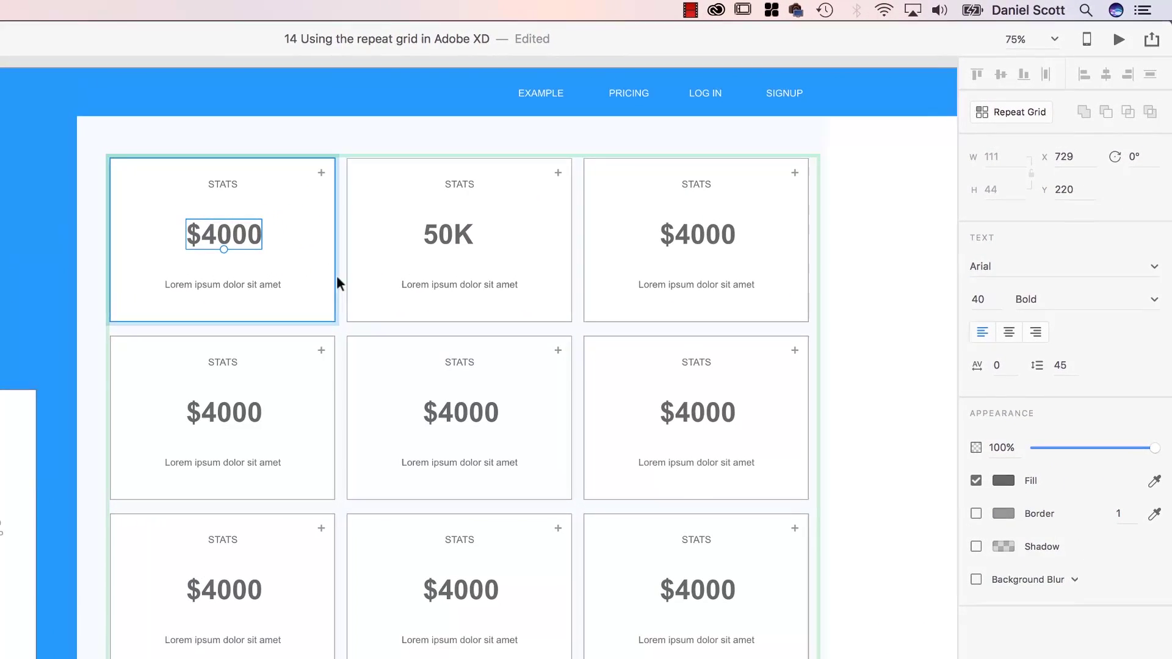
left_click(1008, 333)
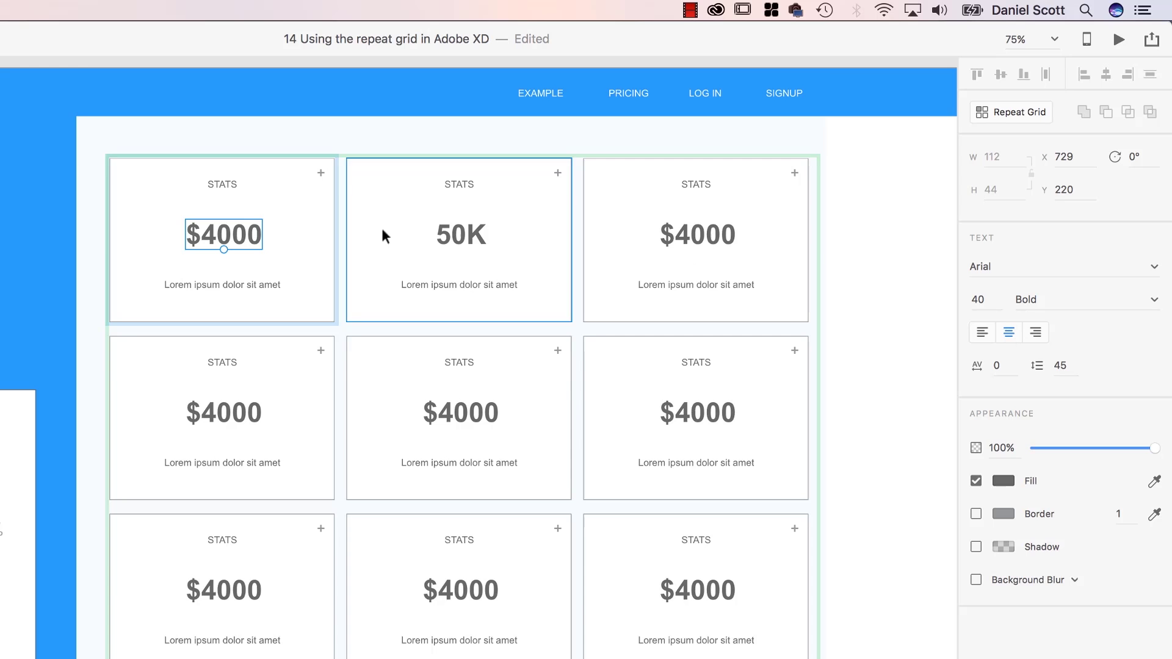
mouse_move(240, 226)
left_mouse_down()
mouse_move(249, 238)
mouse_move(235, 226)
left_mouse_up()
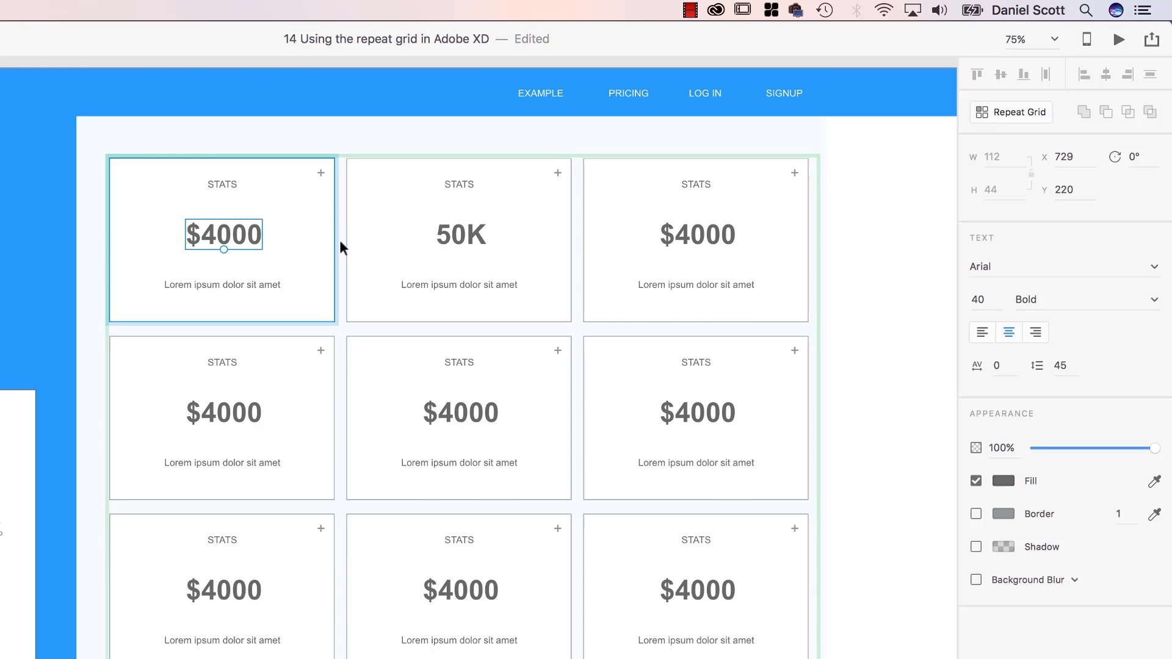
- Replace the amount in the top row's last card with 3927
double_click(710, 237)
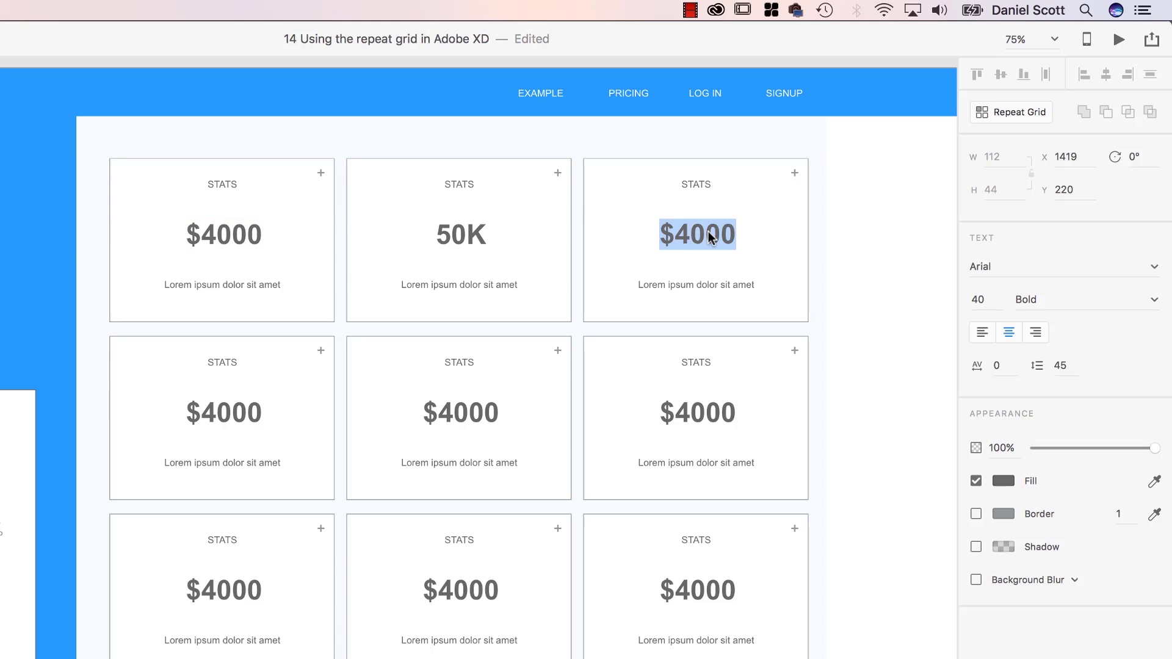
type("3927")
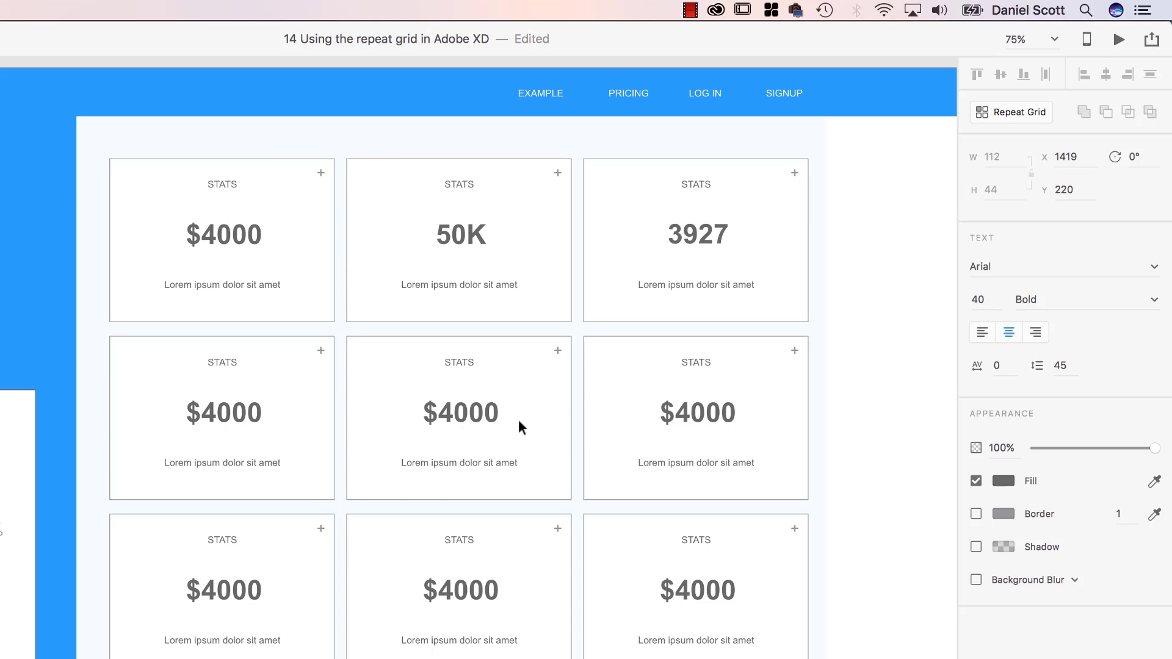
key("Escape")
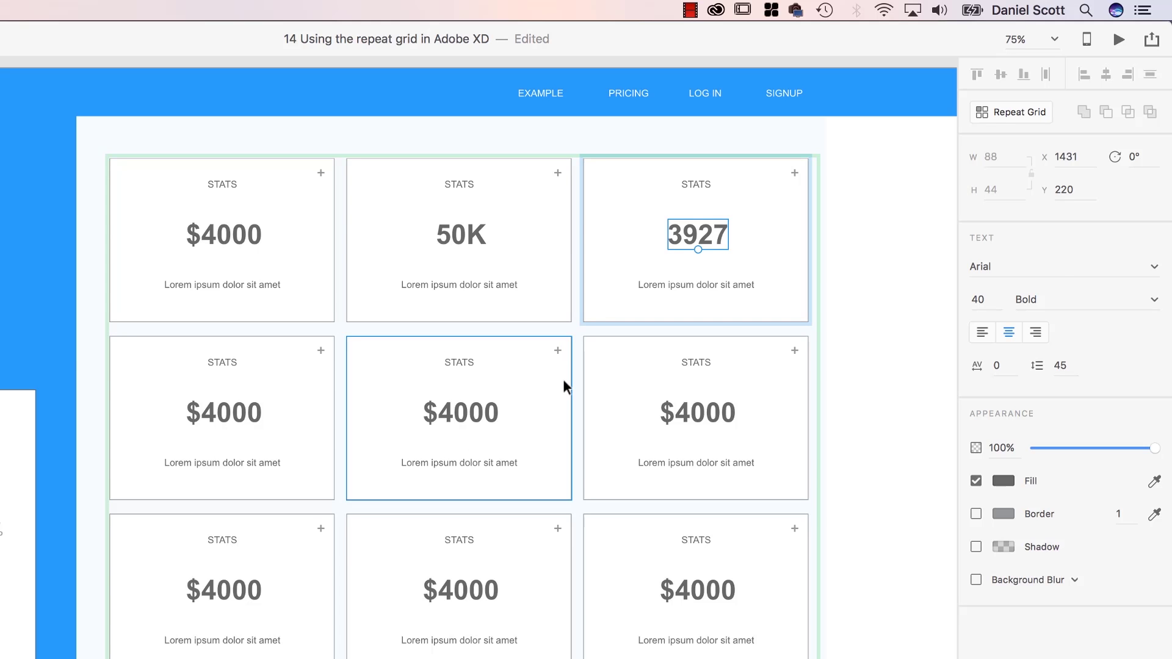
key("Delete")
- Try adding an ellipse about 42 by 54 below the "+" in the second row's middle card
left_click(557, 351)
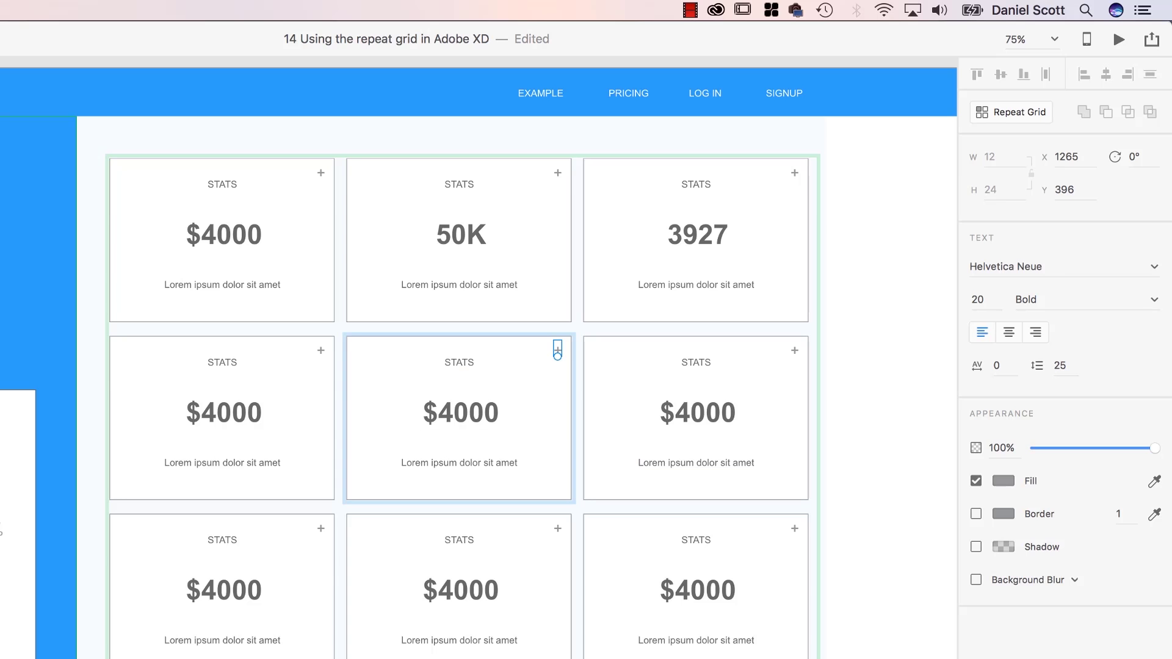
key("e")
left_click_drag(525, 368, 552, 406)
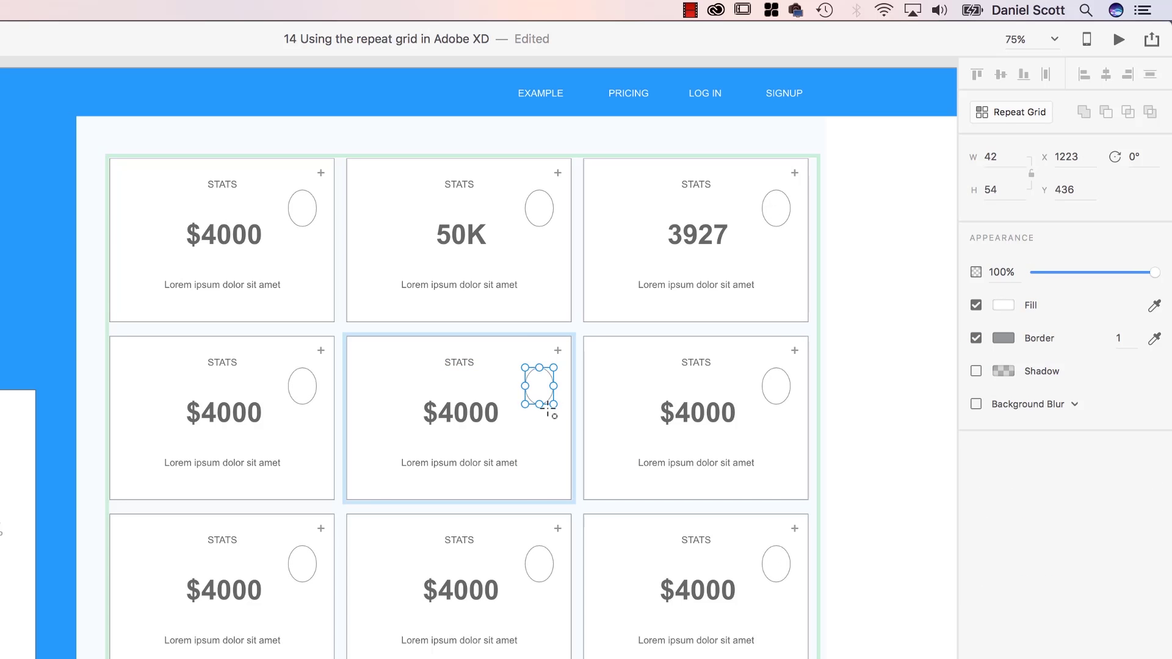
key("super+z")
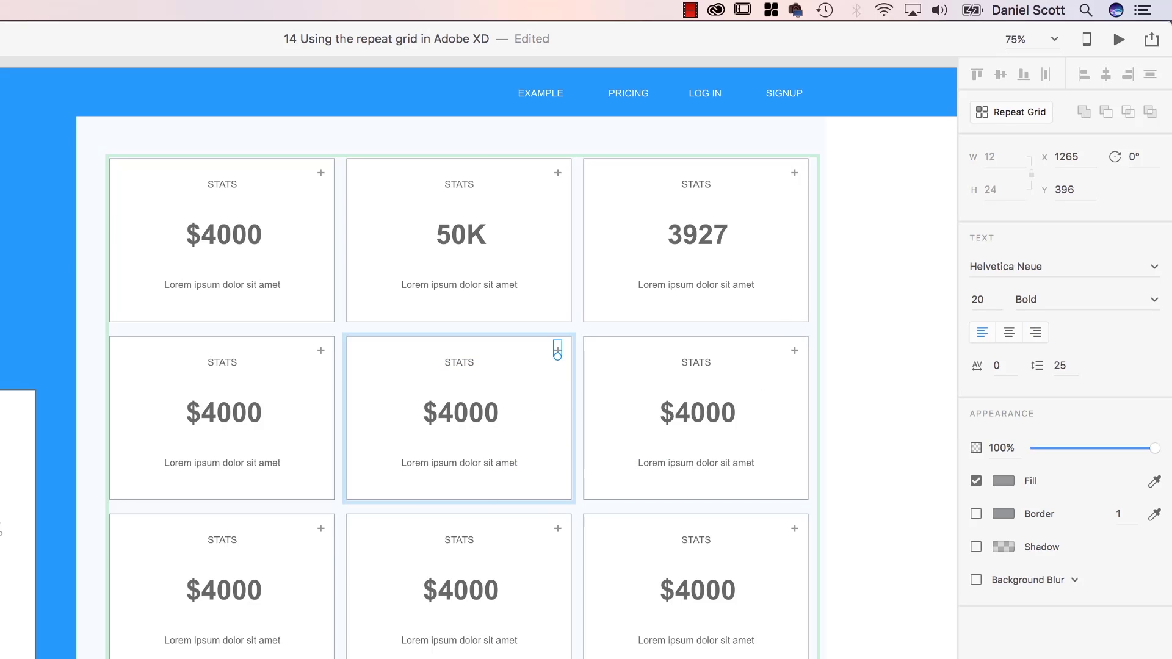
left_click(874, 316)
scroll(874, 316, "down", 2)
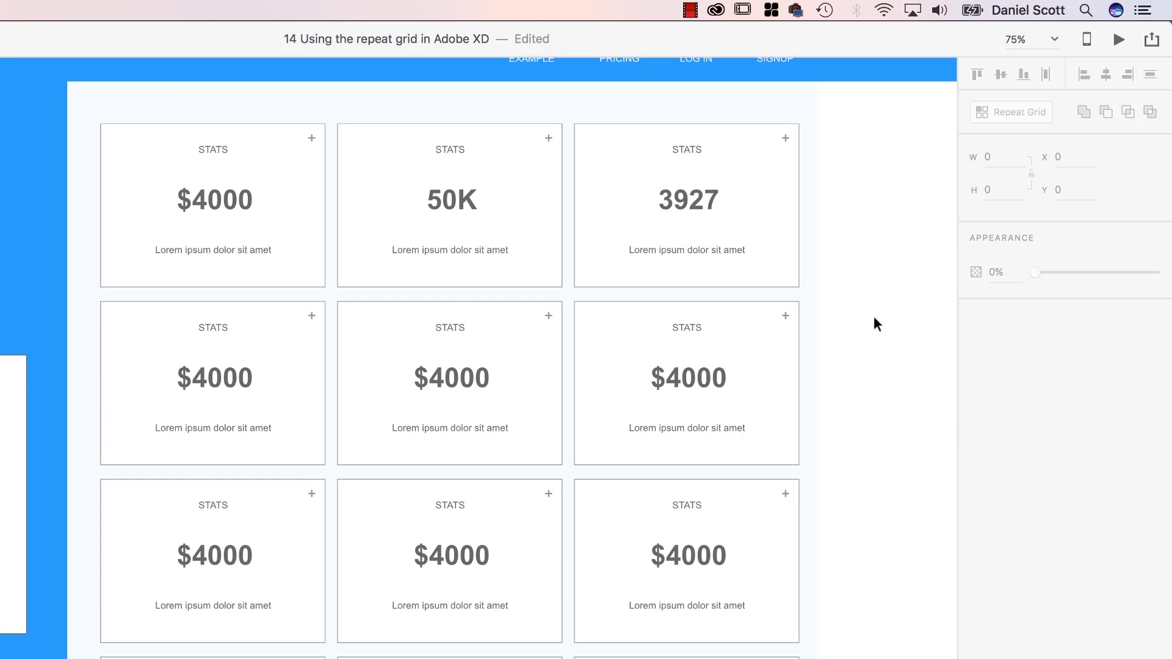
scroll(875, 319, "down", 1)
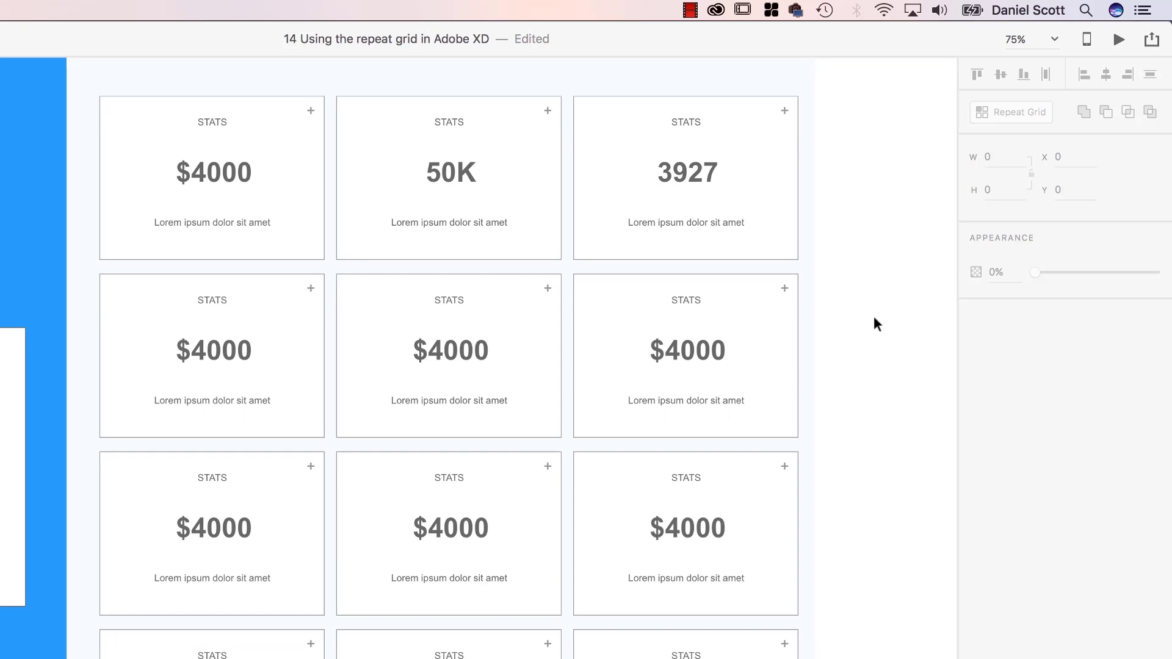
scroll(873, 316, "down", 8)
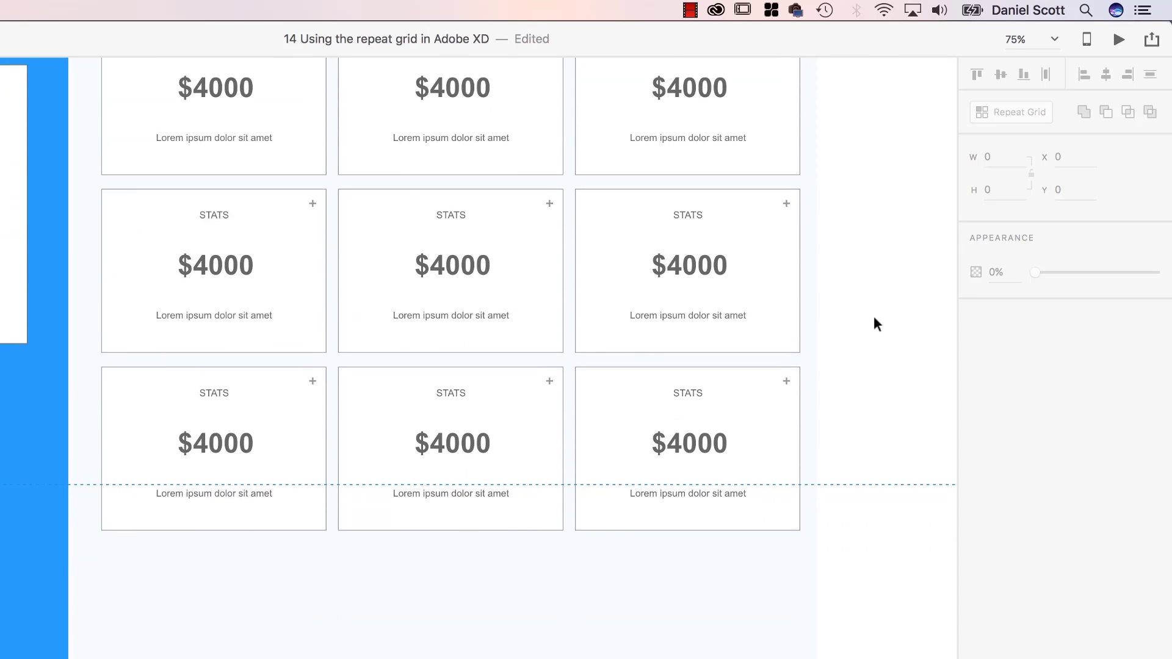
scroll(874, 316, "up", 10)
scroll(874, 317, "up", 2)
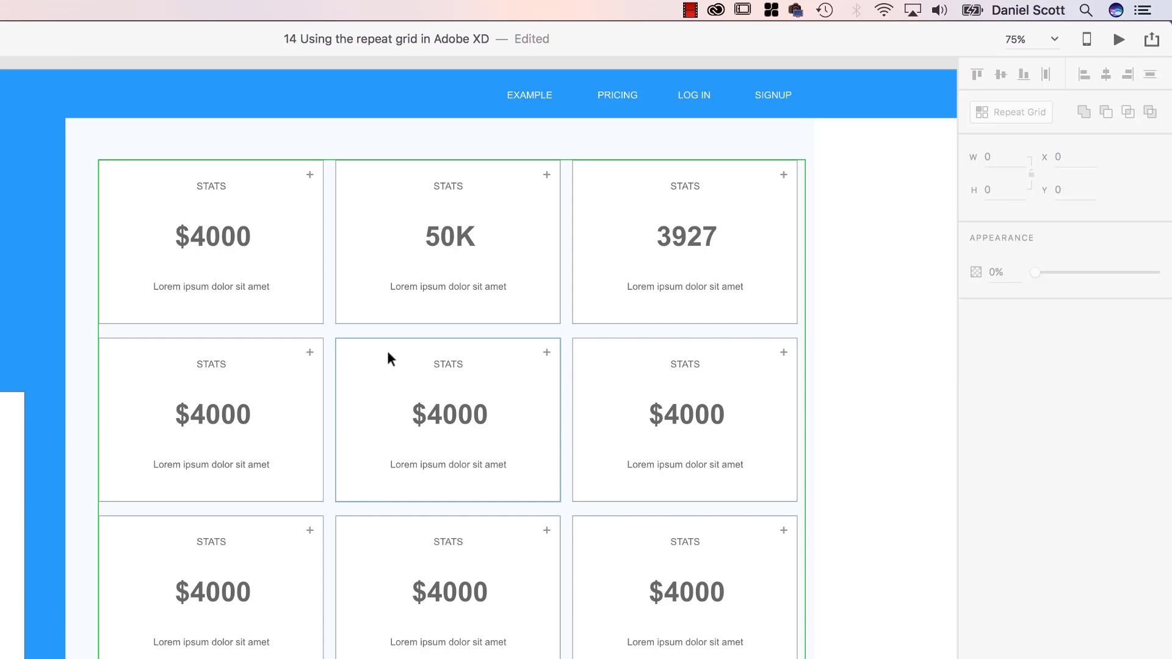
- Duplicate the whole Instructor Dashboard artboard
scroll(387, 350, "down", 5)
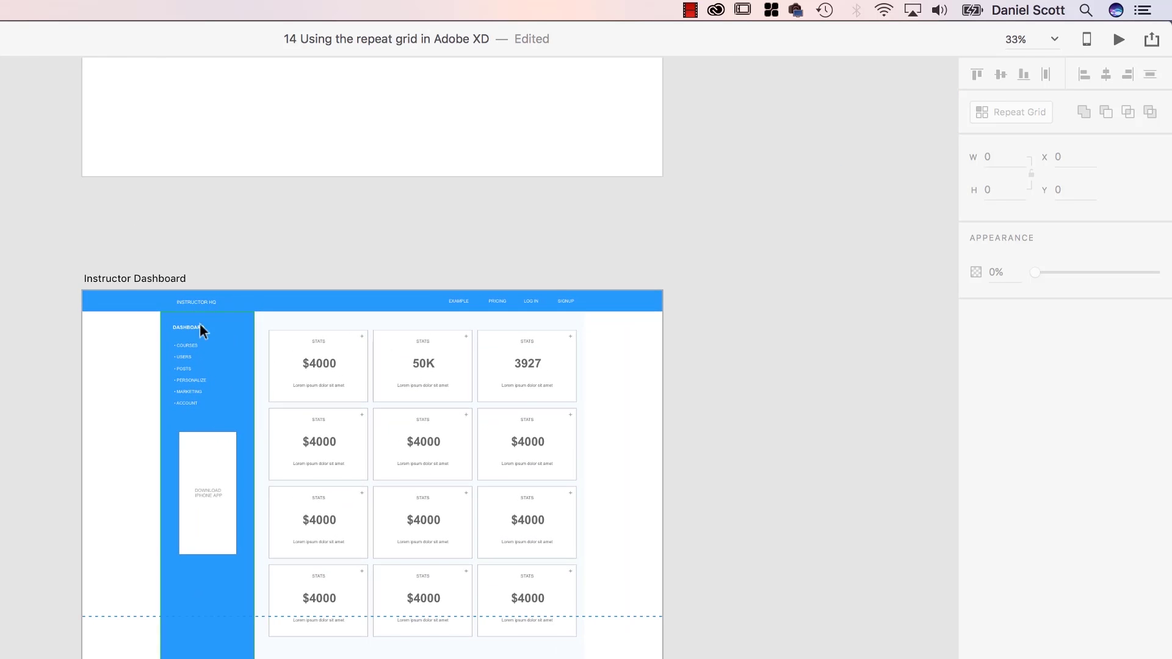
scroll(120, 391, "down", 5)
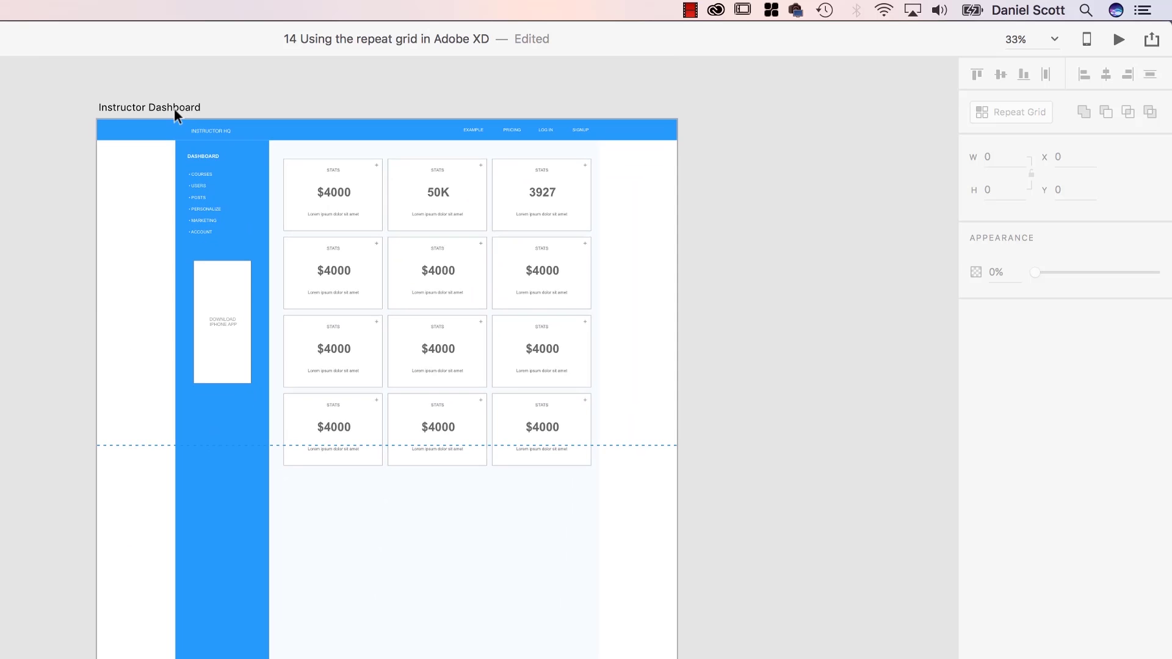
left_click(123, 104)
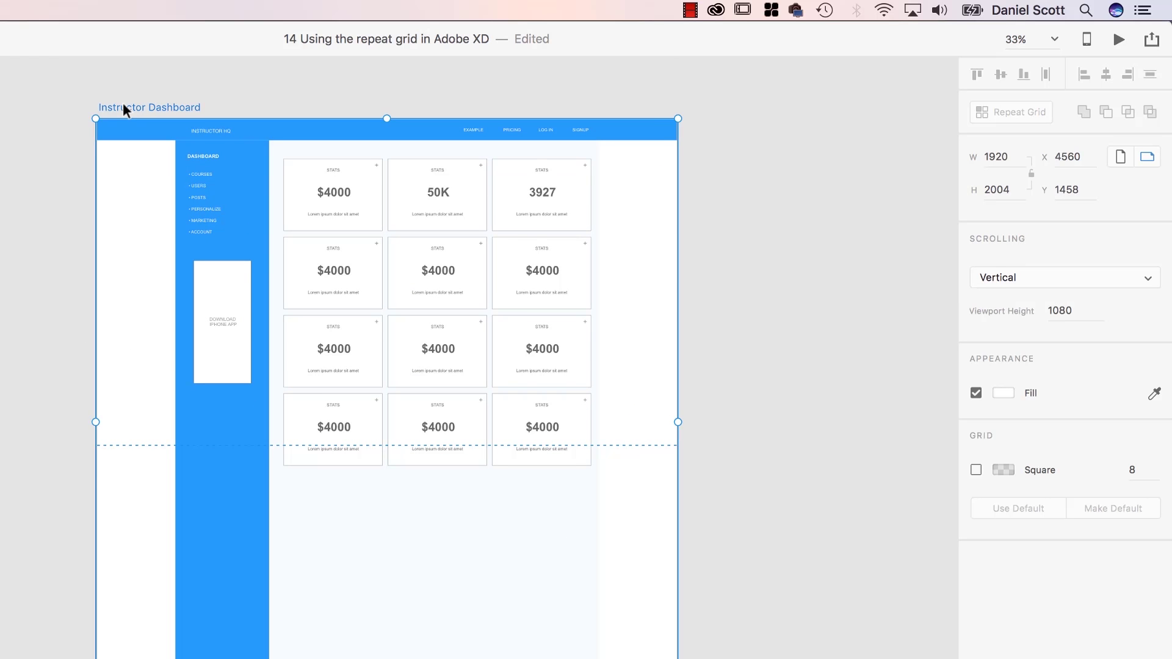
key("super+d")
- Rename the duplicated artboard as "Instructor - Courses"
left_click_drag(169, 148, 379, 156)
double_click(238, 149)
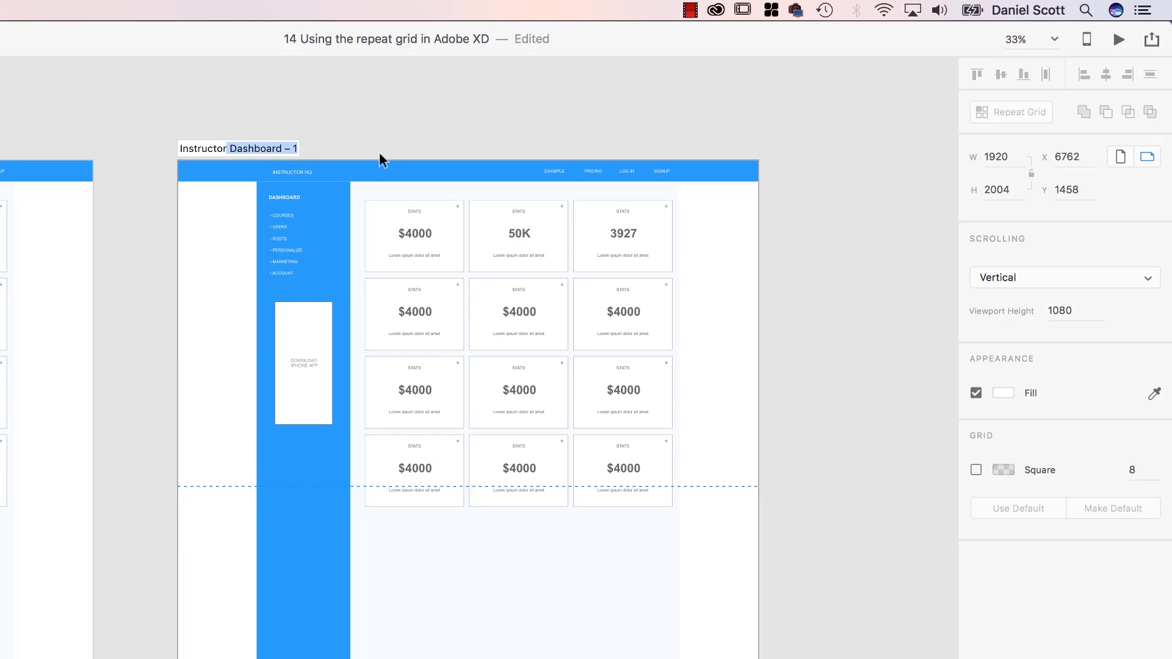
key("BackSpace")
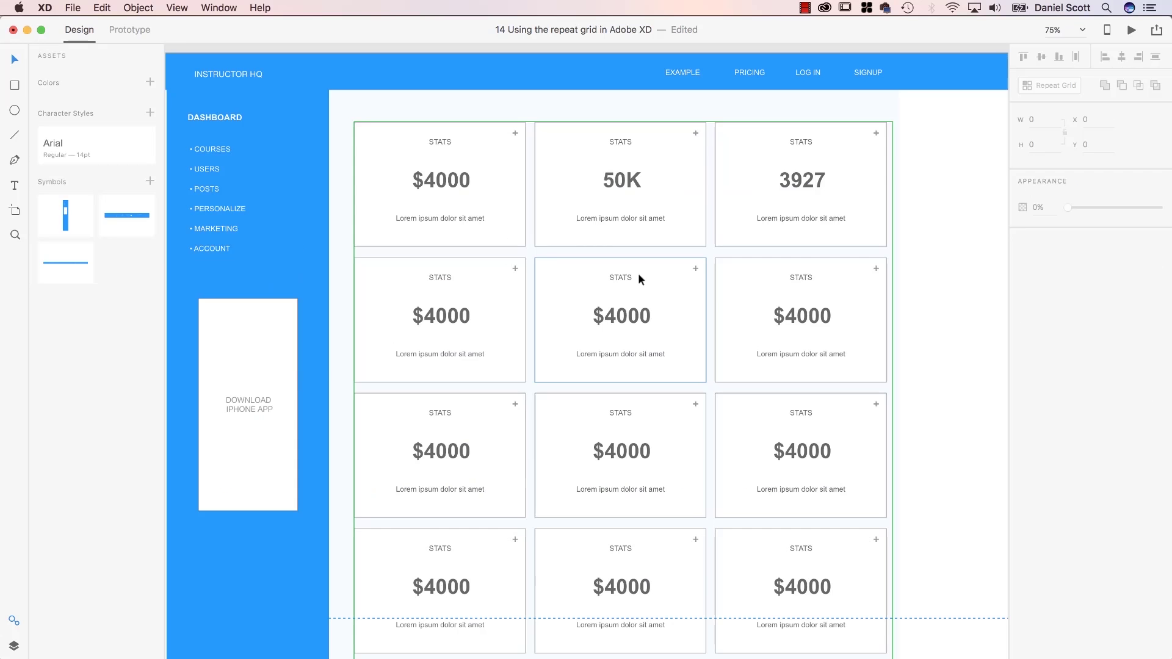
scroll(574, 266, "down", 5)
left_click(372, 78)
scroll(461, 102, "up", 2)
double_click(461, 113)
type("Instructor - Cour")
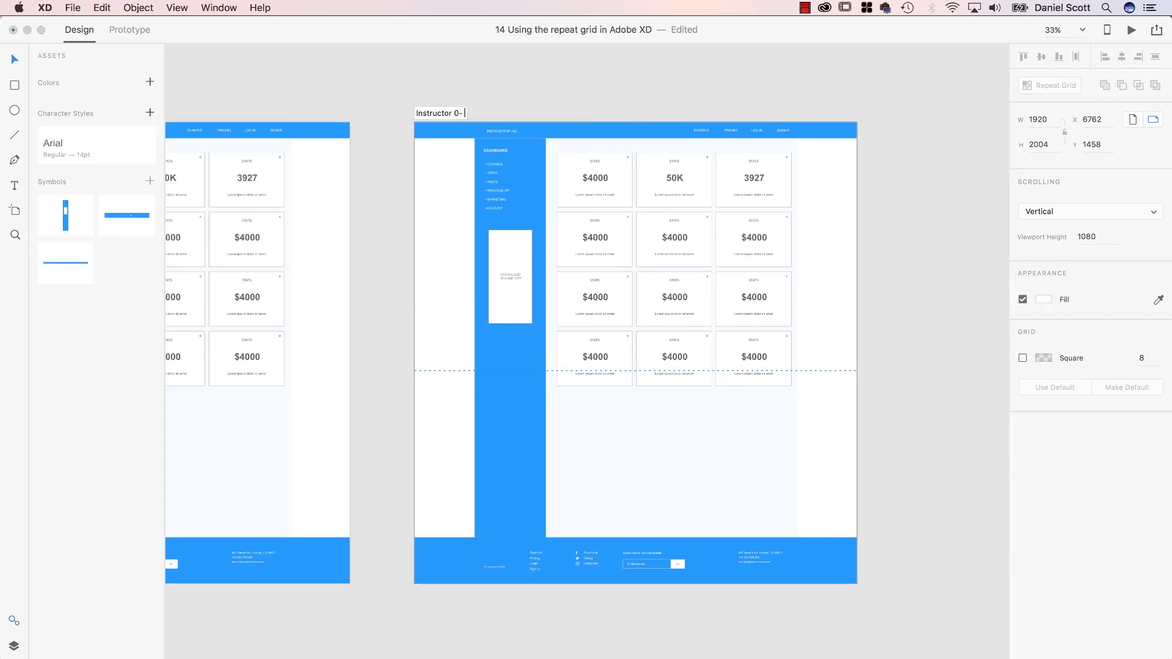
key("Return")
- Ungroup the repeat grid on the Instructor - Courses artboard and delete all of its stats cards
left_click(587, 183)
scroll(636, 232, "left", 2)
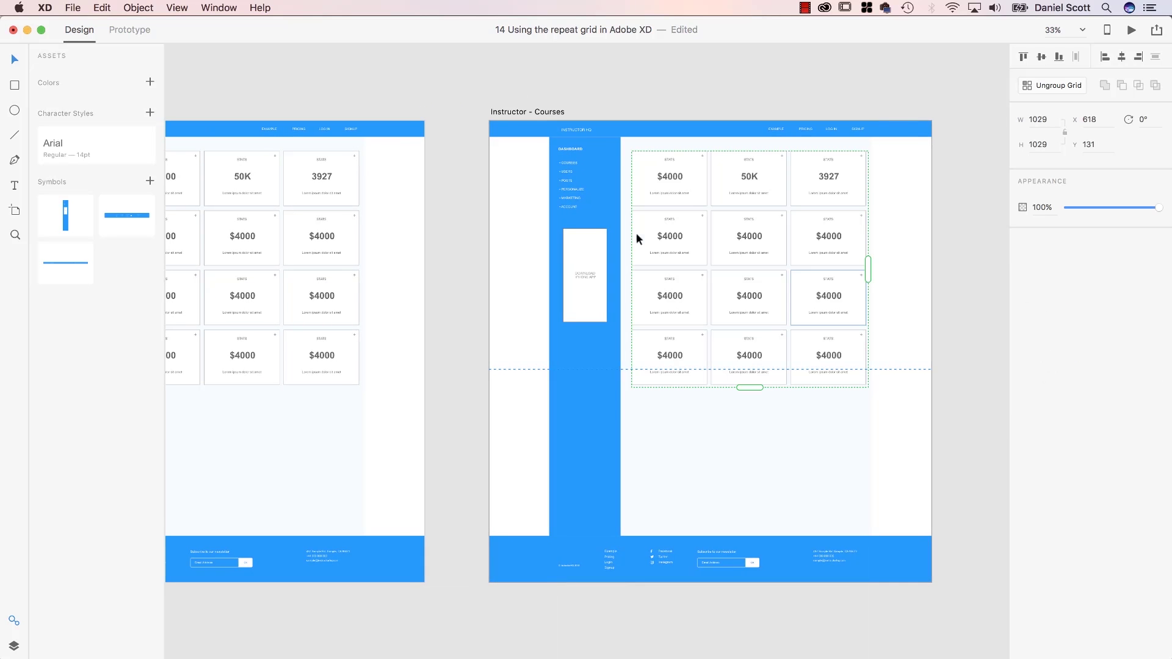
left_click(1059, 84)
left_click_drag(975, 148, 629, 401)
key("Delete")
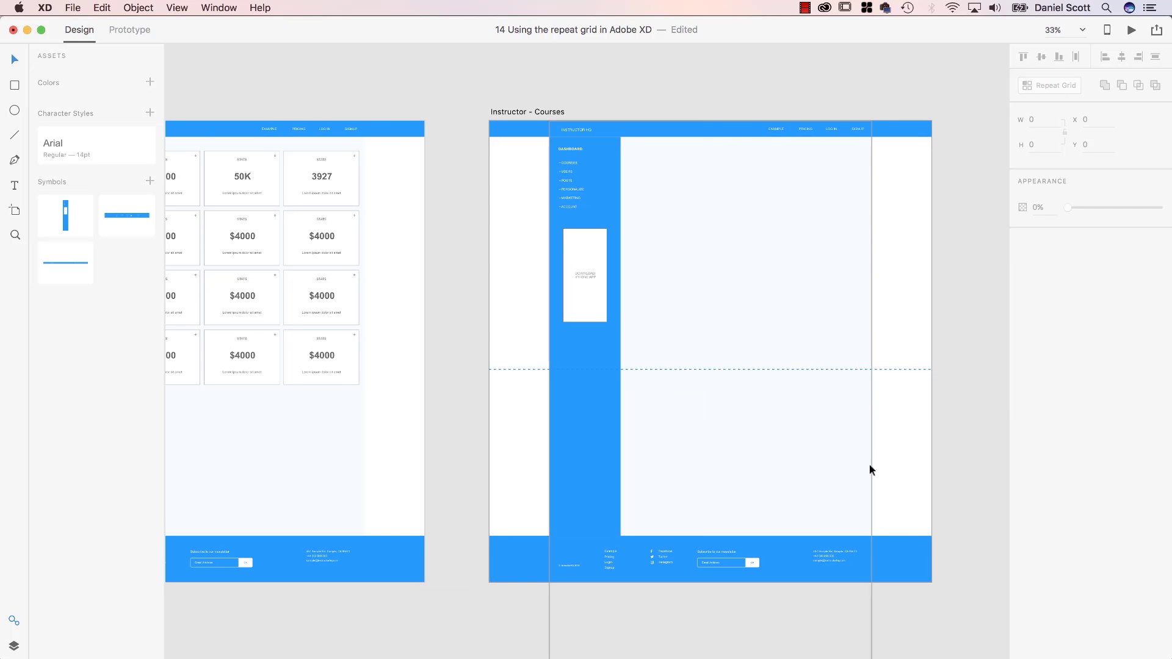
- Save the Helvetica Neue Regular 34 pt text's formatting as a new character style in the assets
scroll(365, 273, "left", 10)
scroll(365, 273, "up", 5)
left_click(150, 112)
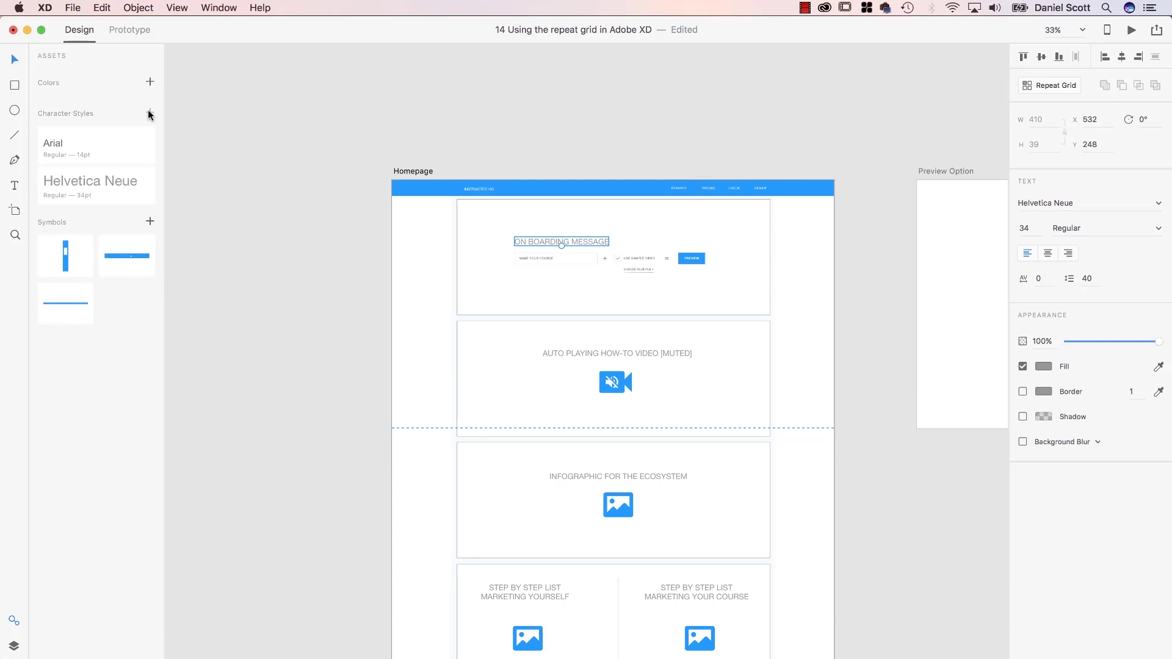
scroll(689, 437, "down", 10)
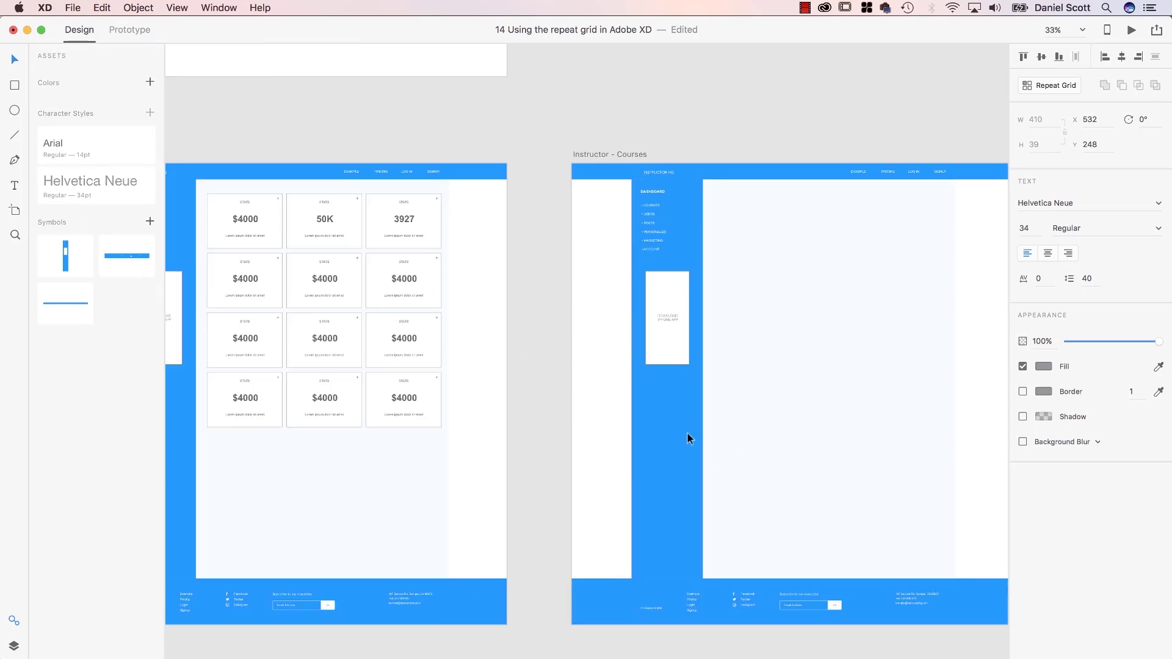
- Add the heading text "courses" in Helvetica Neue Regular 34 at the start of the Instructor - Courses content area
scroll(358, 112, "up", 5)
left_click(15, 185)
left_click(437, 176)
type("courses")
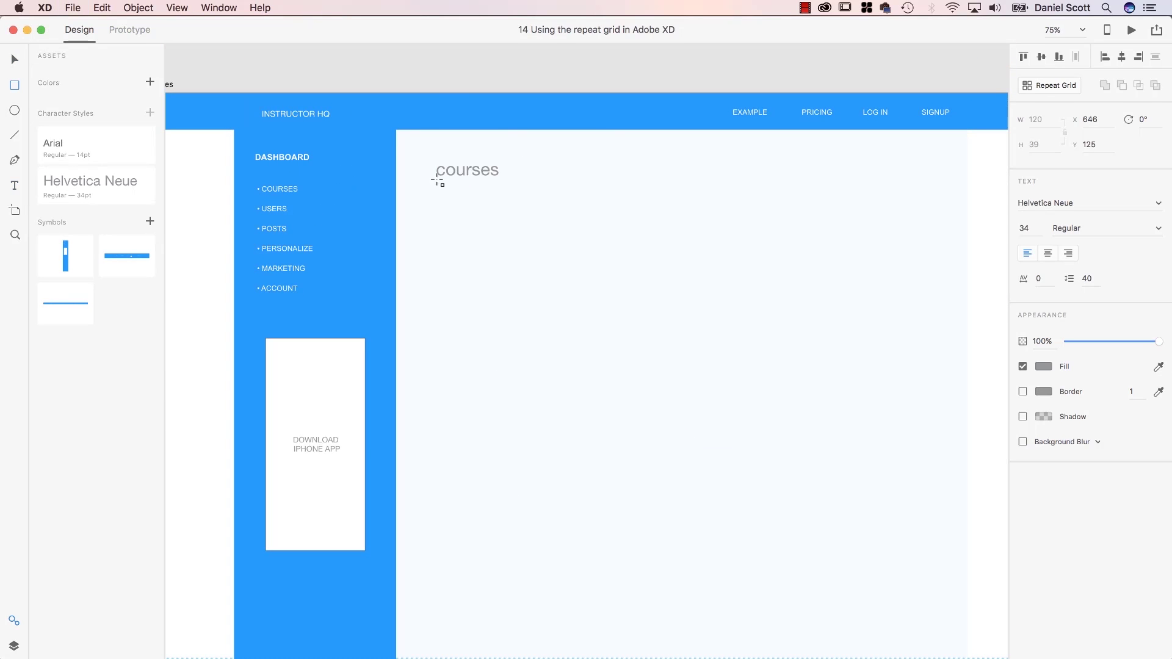
- Retype the heading in the content area in capitals as "COURSES"
double_click(466, 172)
type("COURSES")
double_click(500, 168)
- Edit the Helvetica Neue 34 pt character style so that its font is Arial
right_click(118, 175)
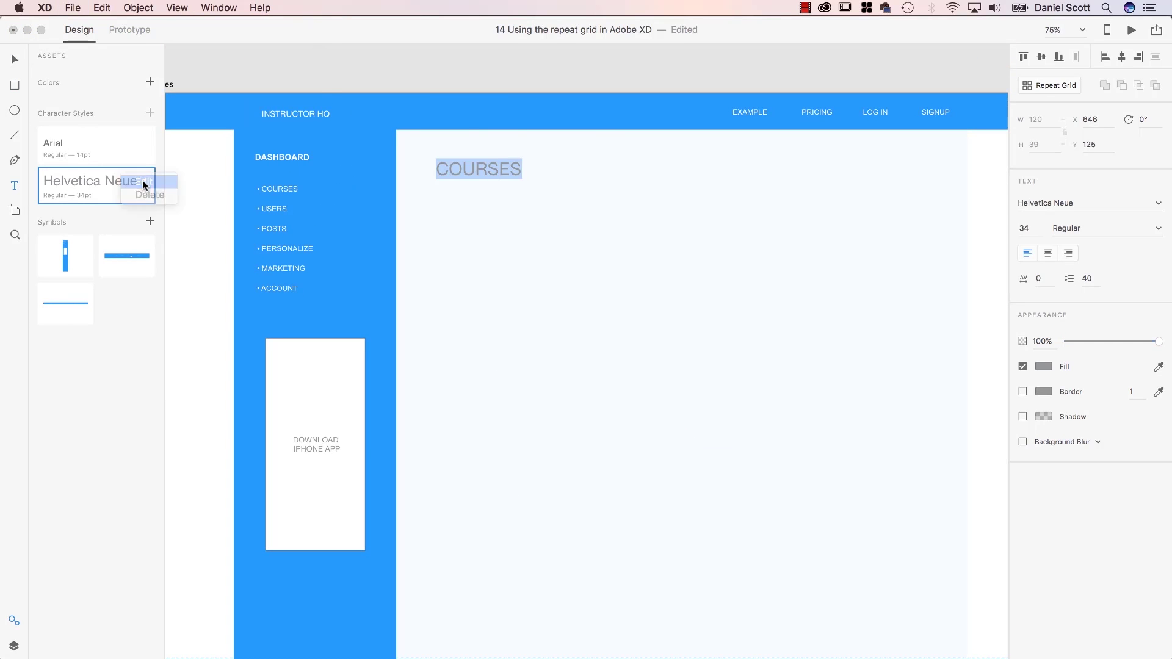
left_click(144, 182)
left_click(194, 72)
type("Arial")
key("Return")
left_click(411, 55)
key("Escape")
- Draw a rectangle about 217 by 149 below the COURSES heading and fill it with blue
scroll(610, 254, "right", 5)
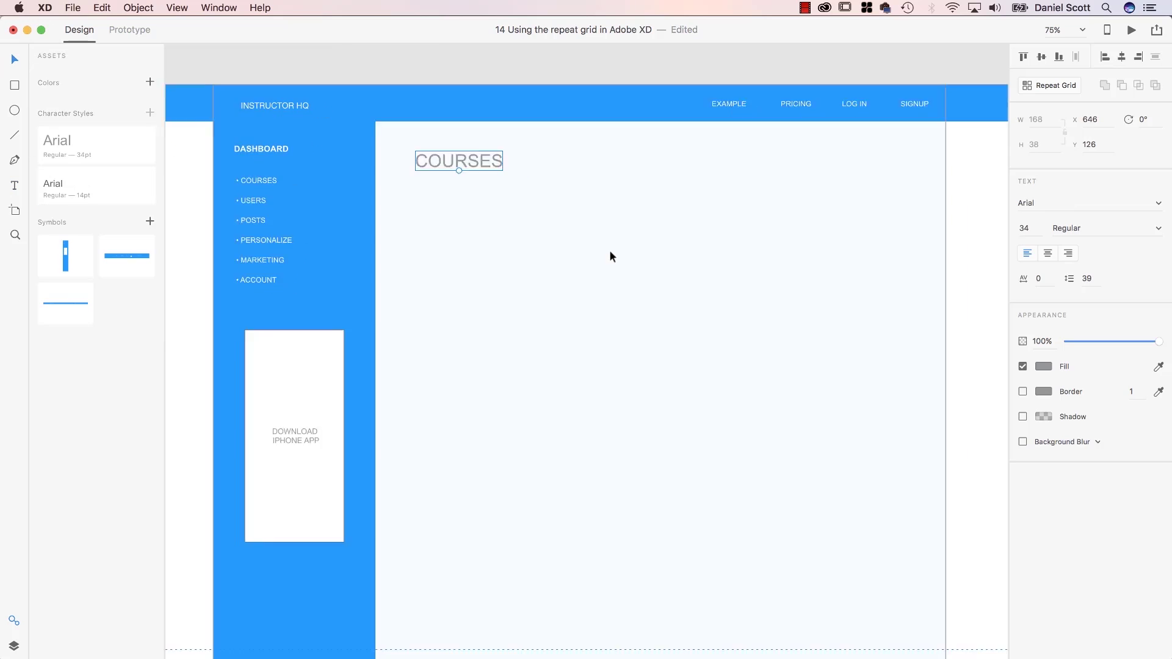
key("r")
left_click_drag(316, 215, 429, 292)
left_click(1044, 258)
left_click(915, 349)
left_click(282, 61)
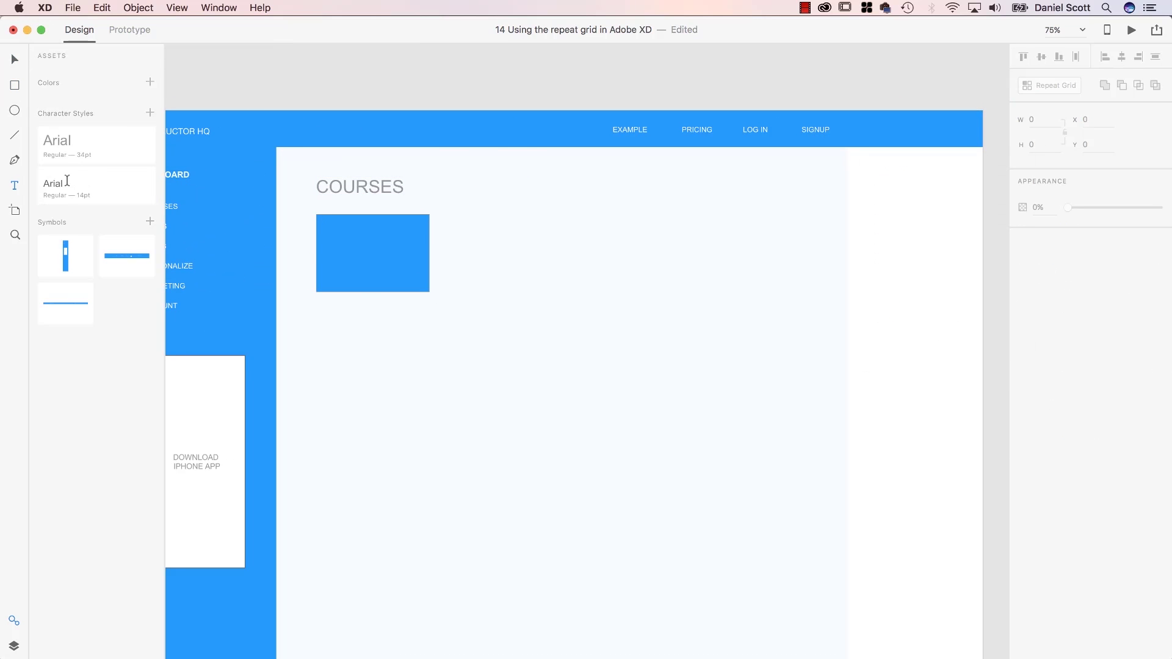
- Add the text "InDesign Essential Training" beside the blue rectangle in the small Arial character style at size 16
left_click(15, 185)
left_click(451, 249)
type("InDesign Essential Training")
key("super+a")
left_click(67, 185)
left_click(1077, 39)
left_click(1024, 228)
type("16")
key("Return")
key("Escape")
- Shrink the blue rectangle to about 138 by 95 and move the course title closer to it
left_click(365, 174)
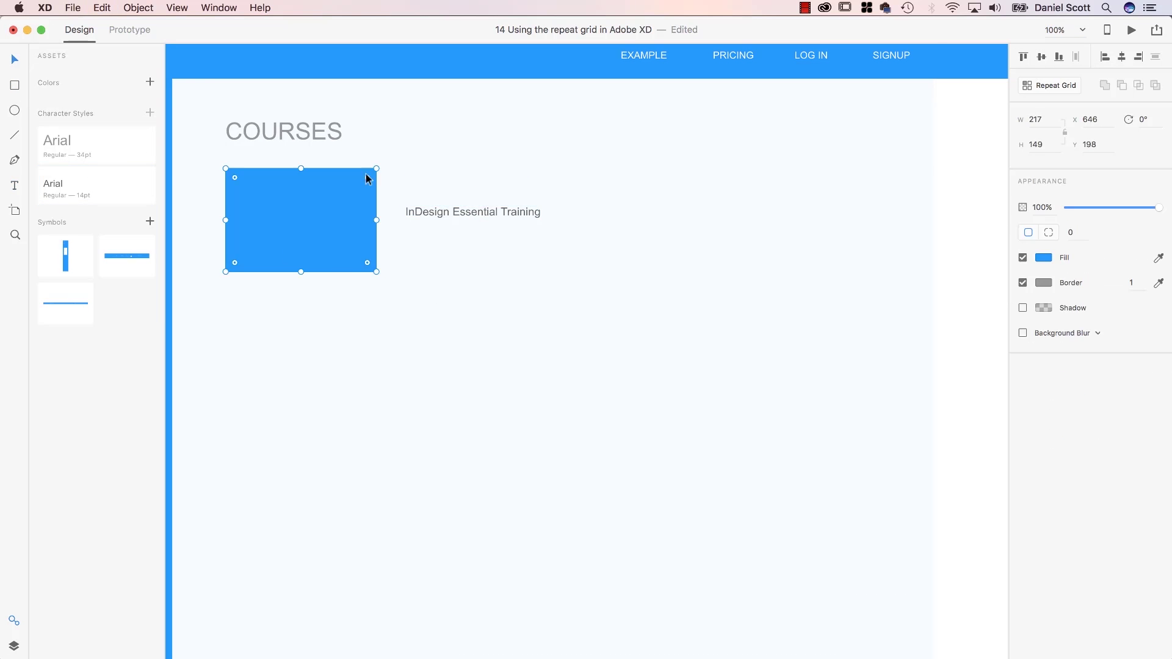
left_click_drag(376, 167, 322, 179)
left_click_drag(514, 210, 455, 209)
left_click_drag(365, 211, 411, 213)
- Number the course title so that it reads "1. InDesign Essential Training"
double_click(376, 210)
type("1.")
key("Escape")
- Flatten a copy of the blue rectangle into a button near the row's end and label it "CHECKLIST" in white Arial Bold 14
left_click_drag(275, 214, 644, 252)
left_click_drag(749, 179, 750, 199)
key("t")
left_click(504, 267)
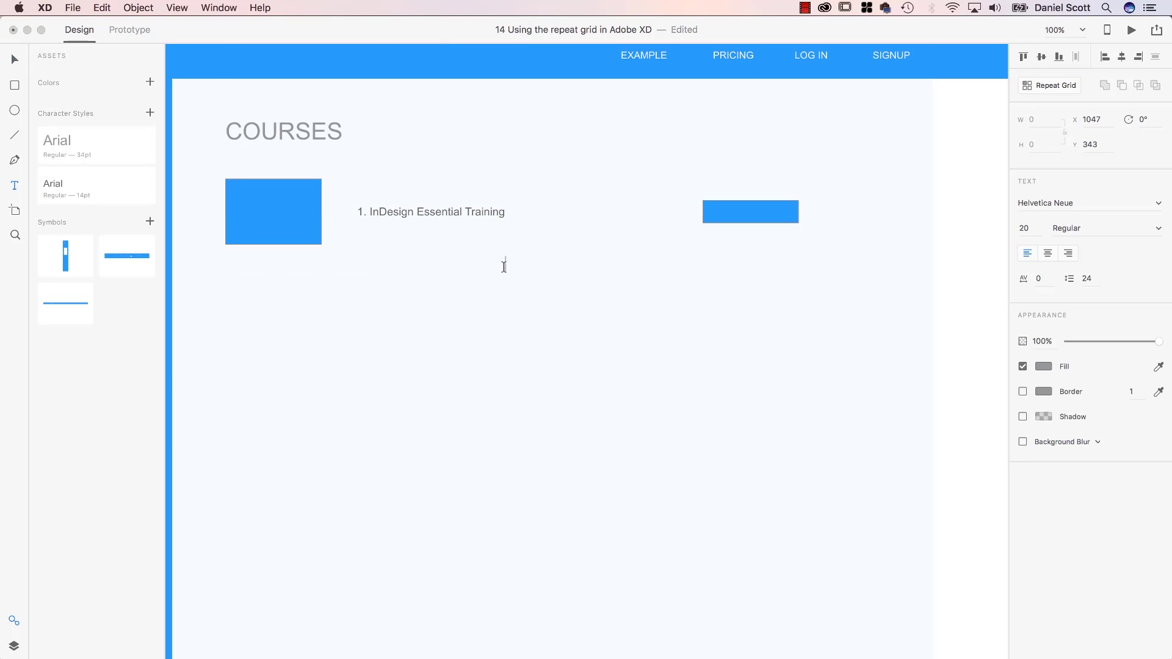
type("CHECKLIST")
left_click(11, 61)
left_click(96, 185)
left_click_drag(531, 265, 738, 213)
left_click(1105, 228)
left_click(953, 257)
left_click(965, 280)
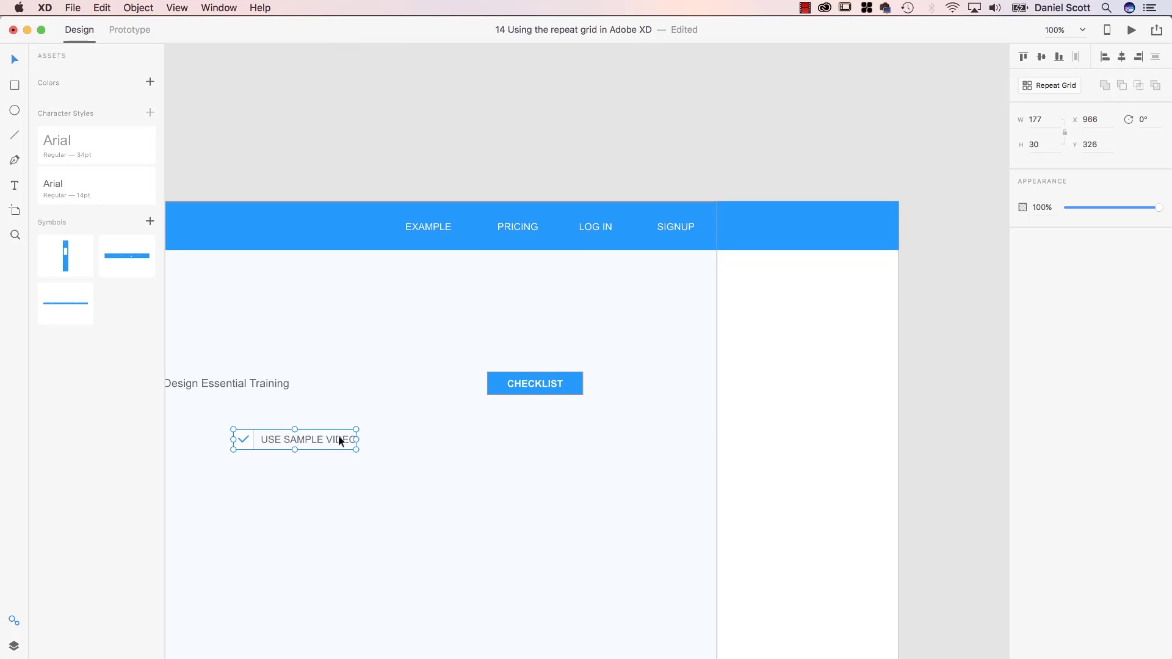
- Place a copy of the ON BOARDING MESSAGE checkbox after the CHECKLIST button and delete its "USE SAMPLE VIDEO" label
left_click_drag(340, 439, 721, 380)
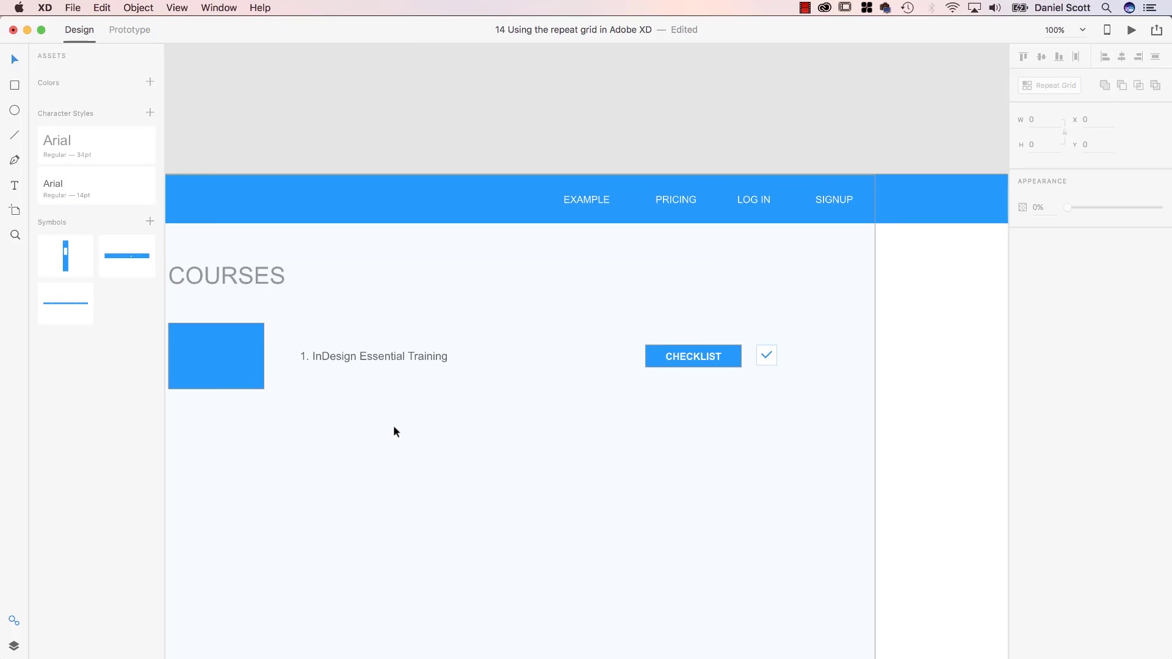
scroll(939, 455, "right", 2)
- Import the trash can icon from the Exercise Files and place it at the end of the course row
key("shift+super+i")
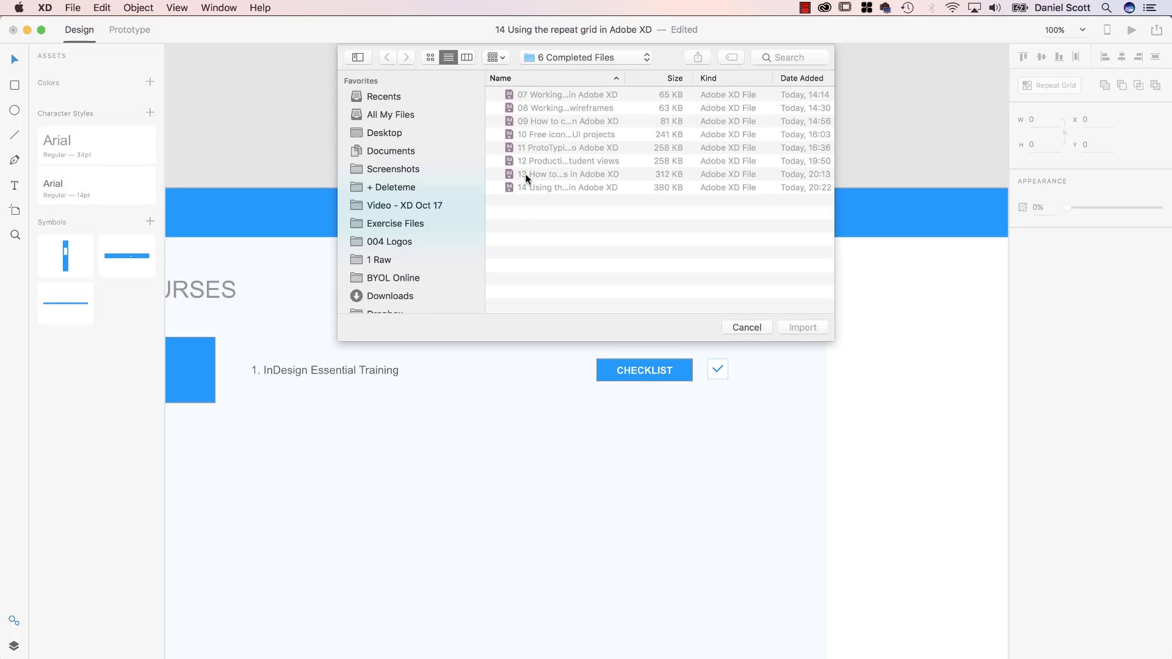
left_click(391, 223)
double_click(561, 141)
double_click(582, 120)
left_click_drag(586, 351, 800, 374)
double_click(762, 369)
left_click(1040, 237)
left_click(726, 372)
- Shift the checkbox and the CHECKLIST button along the row, closer to the trash can icon
left_click(718, 370, "shift")
key("shift+Right")
key("shift+Right")
key("shift+Right")
key("shift+Right")
key("shift+Right")
key("shift+Right")
key("shift+Right")
key("shift+Right")
key("shift+Right")
key("shift+Left")
left_click_drag(711, 381, 666, 362)
left_click_drag(670, 372, 722, 371)
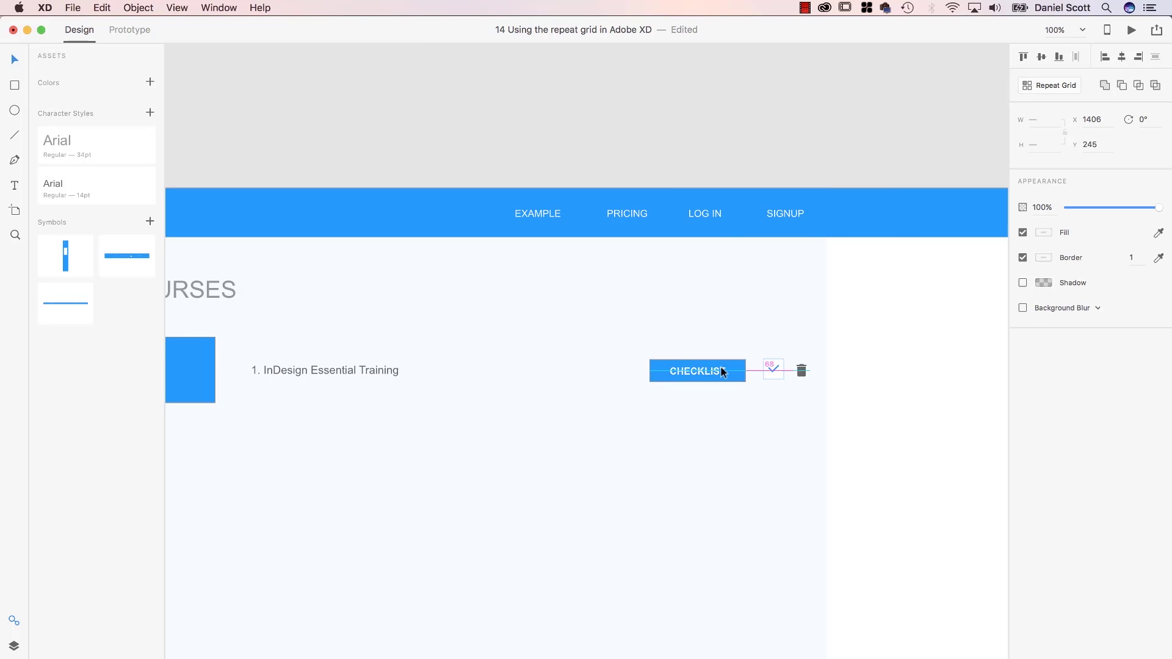
- Fine-tune the CHECKLIST button's height and its label's vertical position so that the text is centred
key("super+plus")
key("super+plus")
left_click(549, 463)
left_click(553, 436)
left_click_drag(565, 447, 565, 435)
left_click_drag(434, 401, 434, 395)
- Convert the grouped course row into a repeat grid and extend it down the page to a height of about 1134
key("super+0")
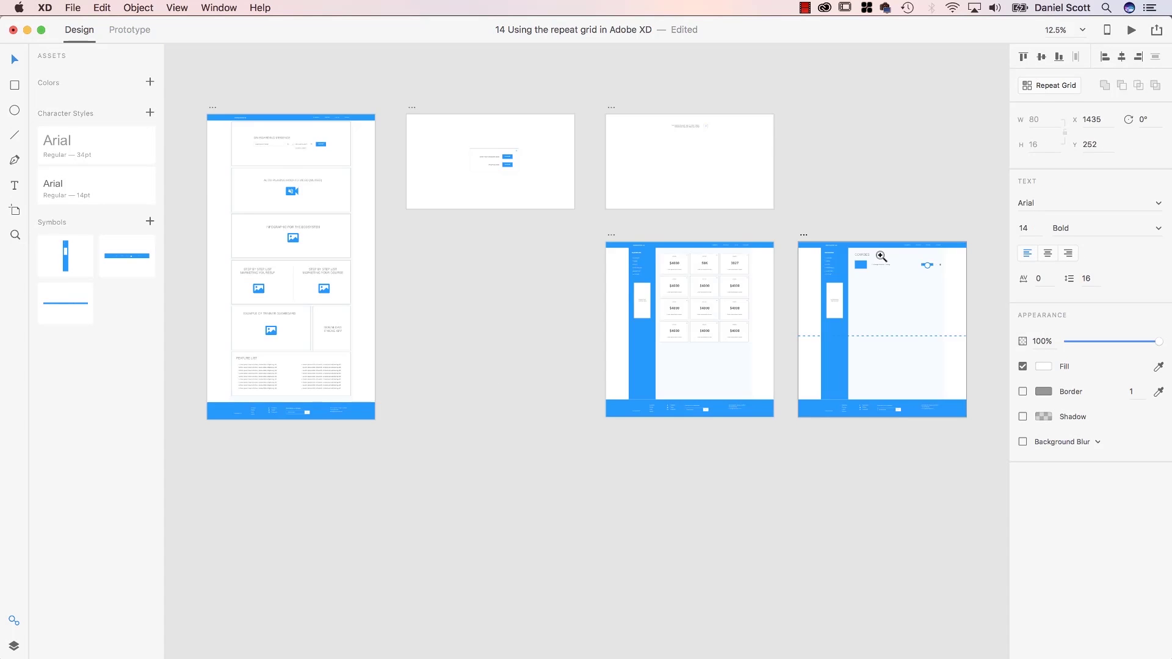
scroll(881, 256, "up", 5)
left_click(743, 198)
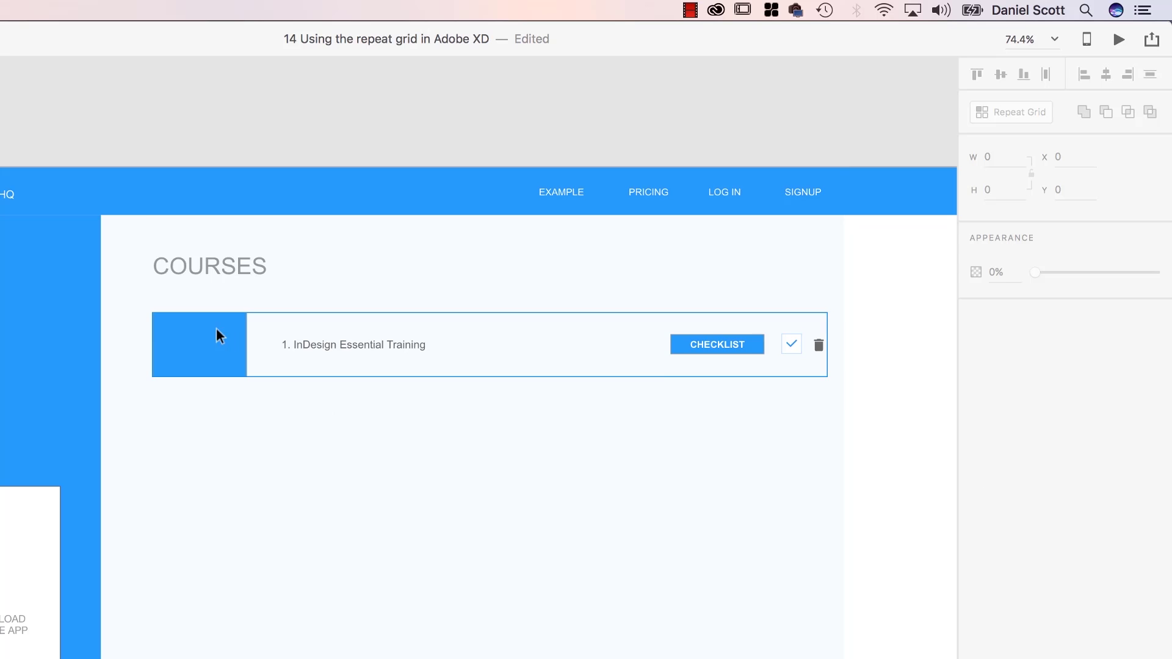
left_click_drag(882, 306, 243, 409)
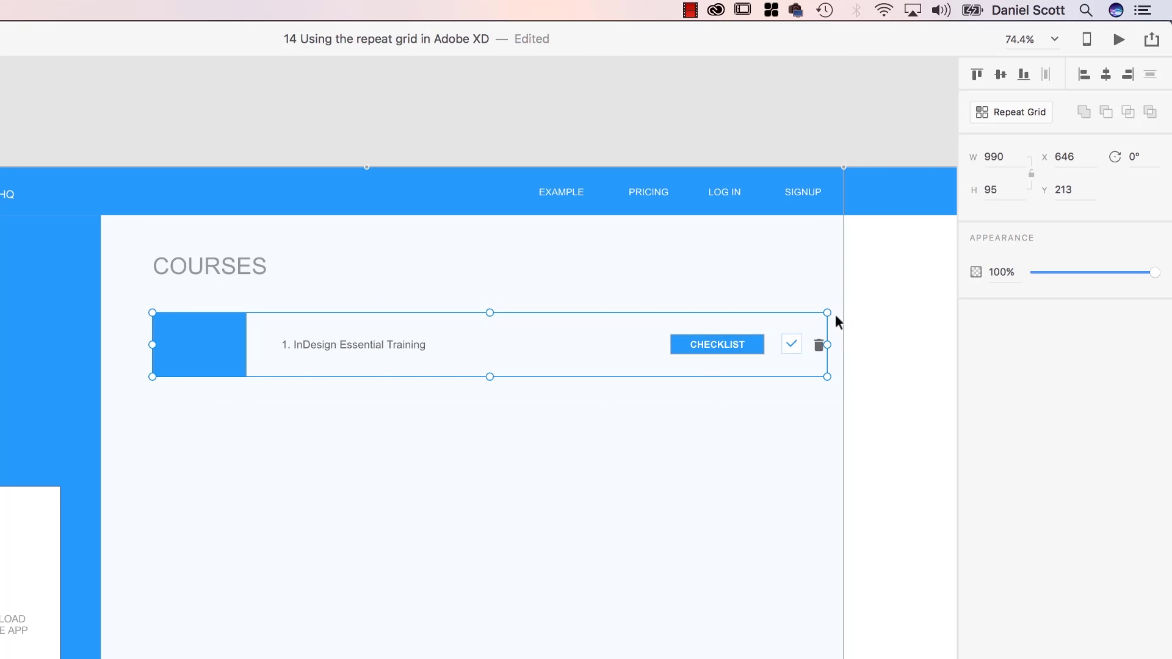
left_click(989, 113)
left_click_drag(496, 376, 491, 658)
scroll(503, 568, "down", 5)
left_click_drag(502, 529, 504, 658)
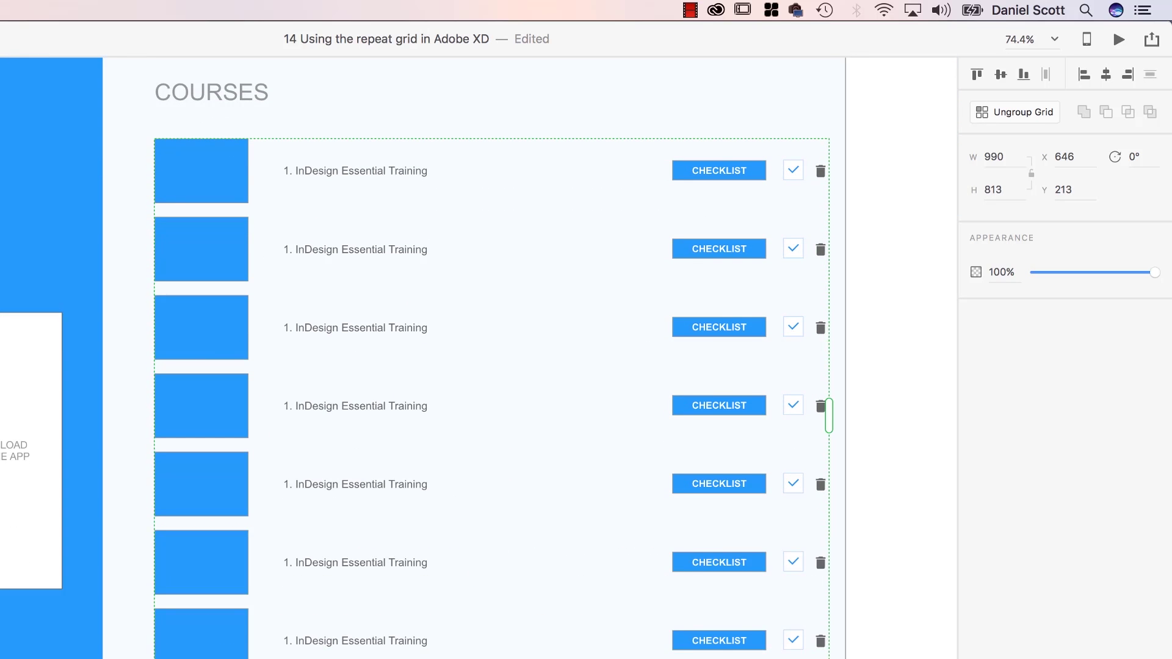
scroll(495, 642, "down", 6)
left_click_drag(487, 479, 483, 658)
scroll(612, 604, "up", 10)
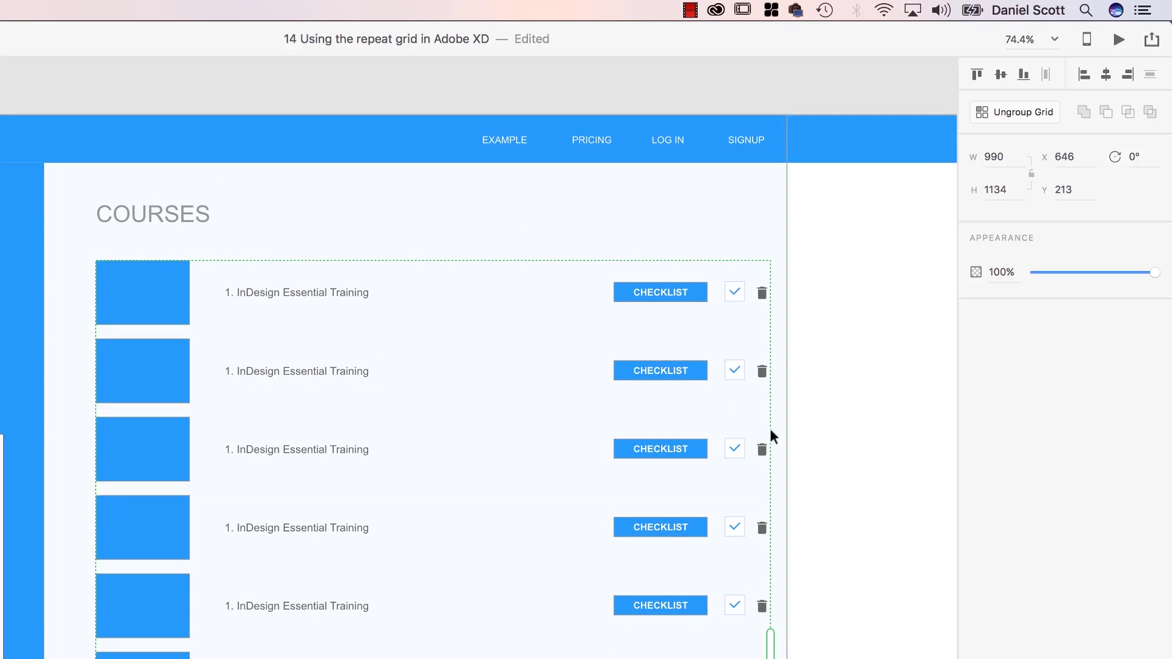
left_click(842, 325)
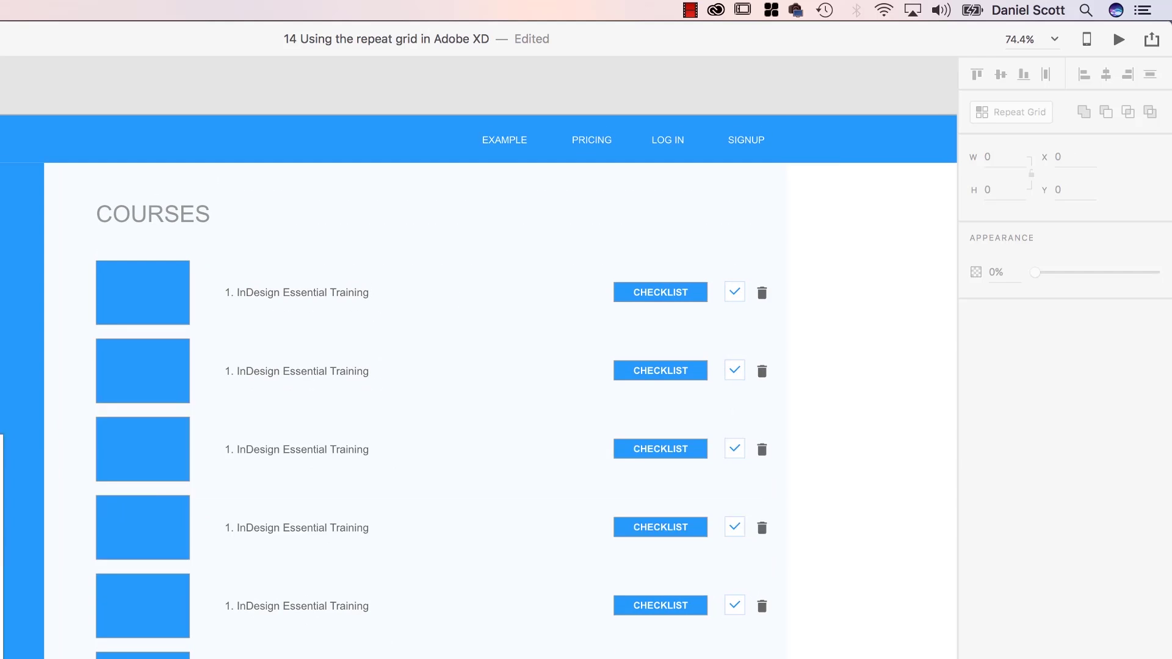
- Switch to Finder, open the Course Images folder inside Exercise Files > Images, and select courses1.jpg through courses16.jpg
key("super+Tab")
key("Tab")
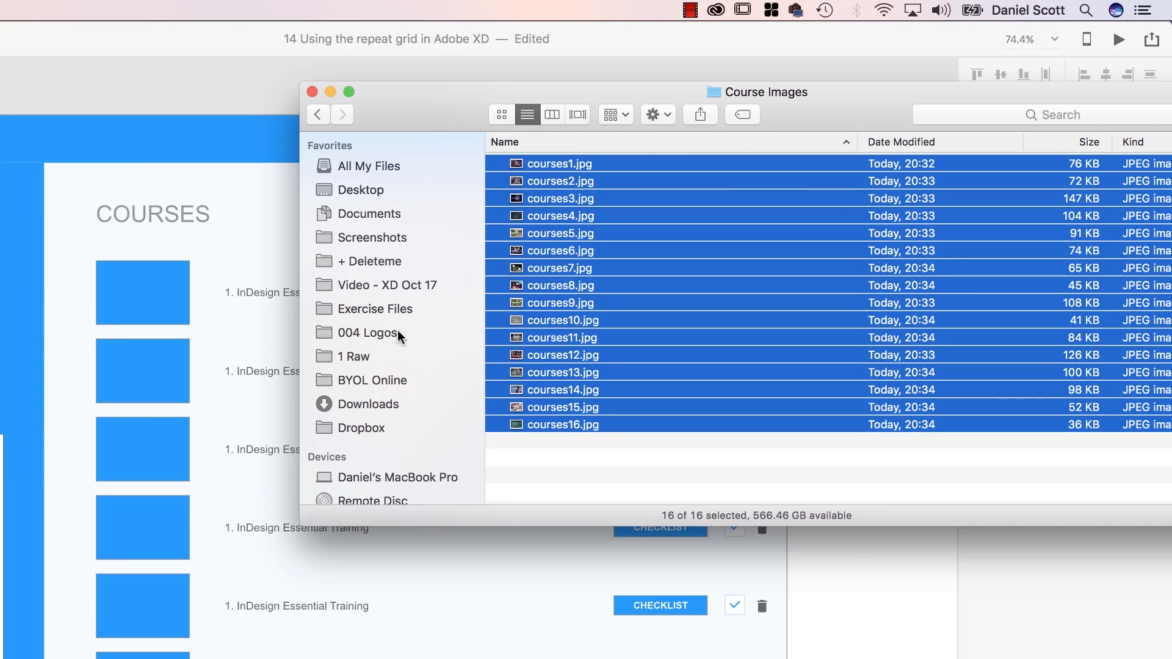
left_click(400, 309)
double_click(559, 181)
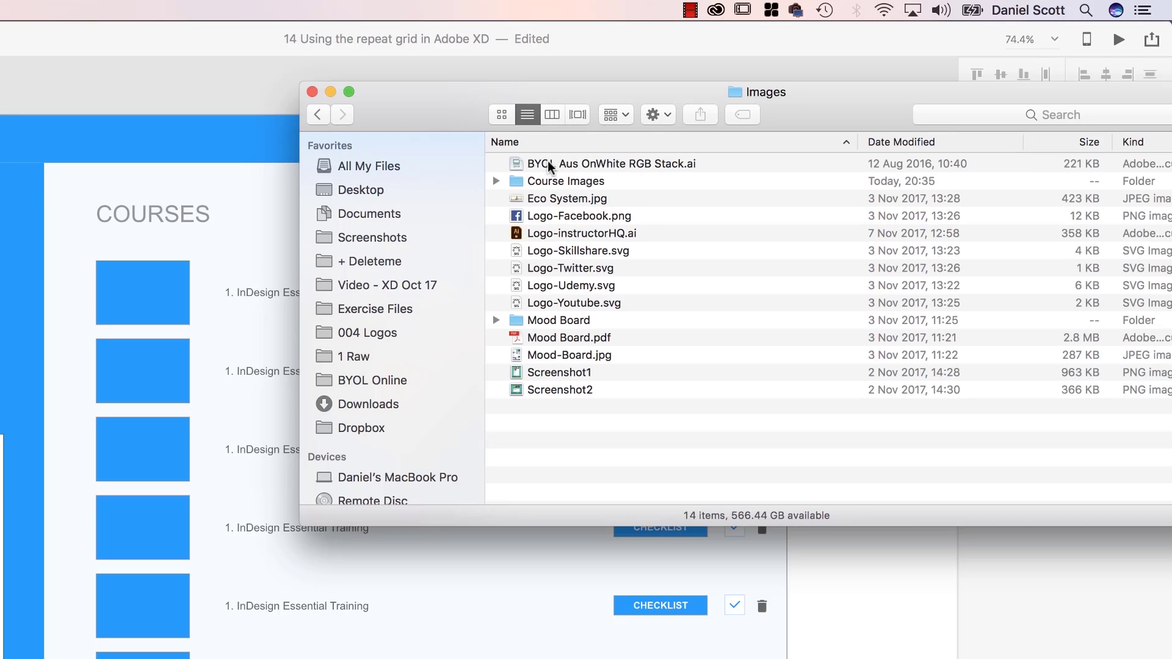
double_click(567, 182)
left_click_drag(608, 467, 517, 183)
- Drop the 16 selected course images onto the first blue thumbnail to fill all thumbnails of the repeat grid
left_click_drag(455, 111, 694, 106)
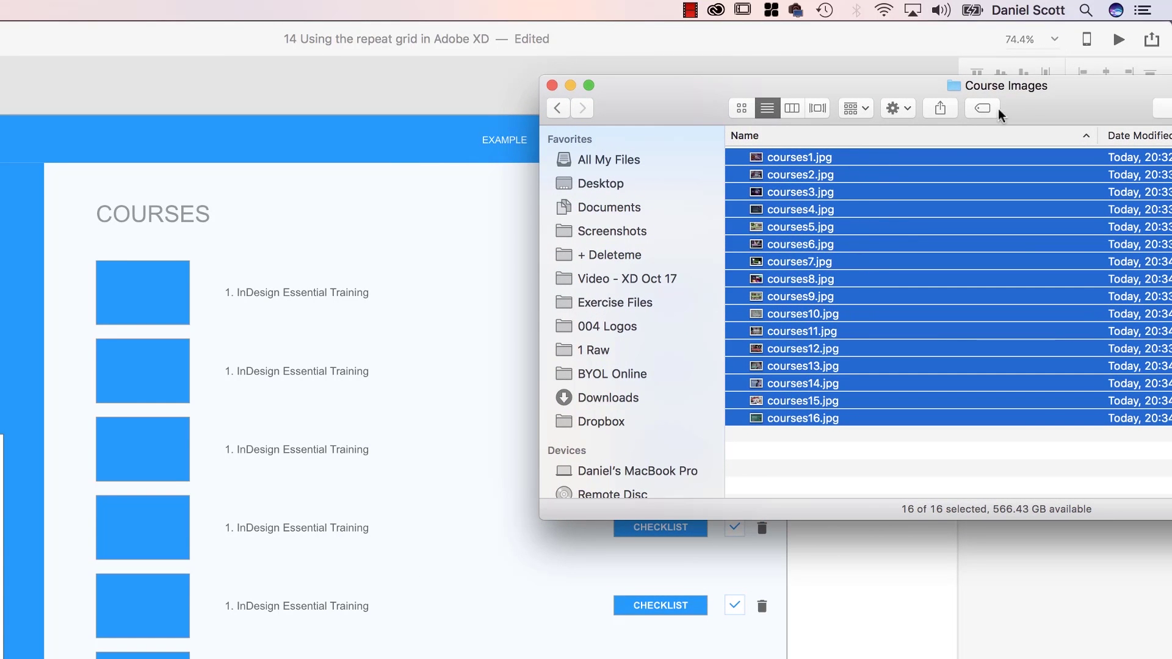
left_click_drag(757, 158, 138, 310)
left_click(845, 587)
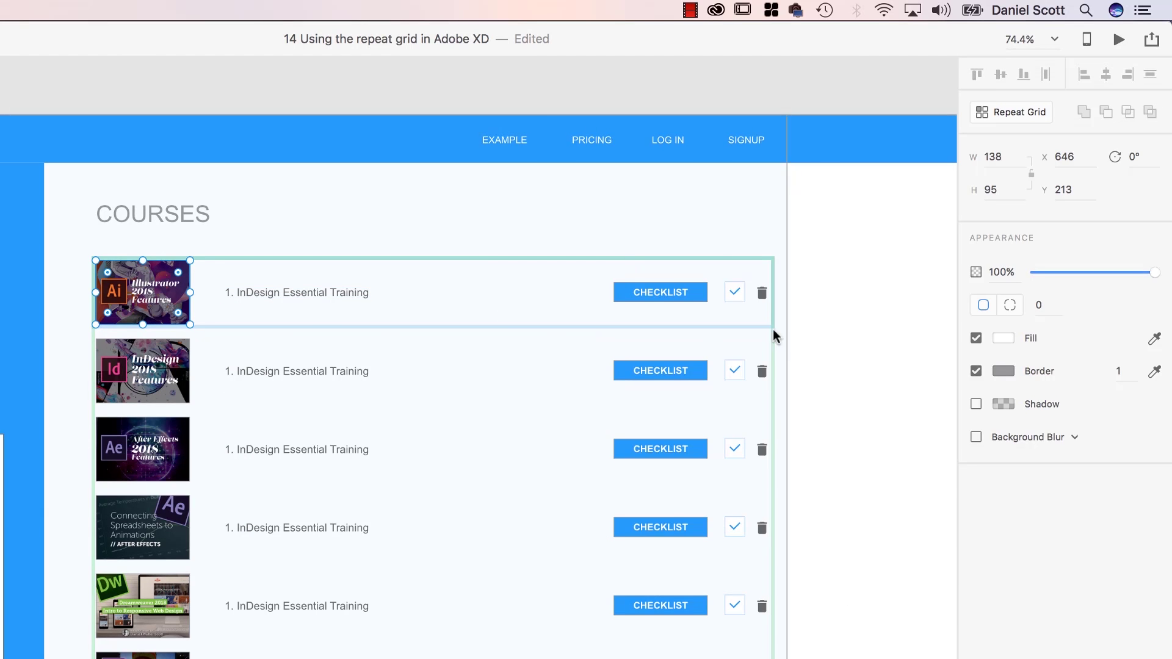
scroll(210, 411, "down", 10)
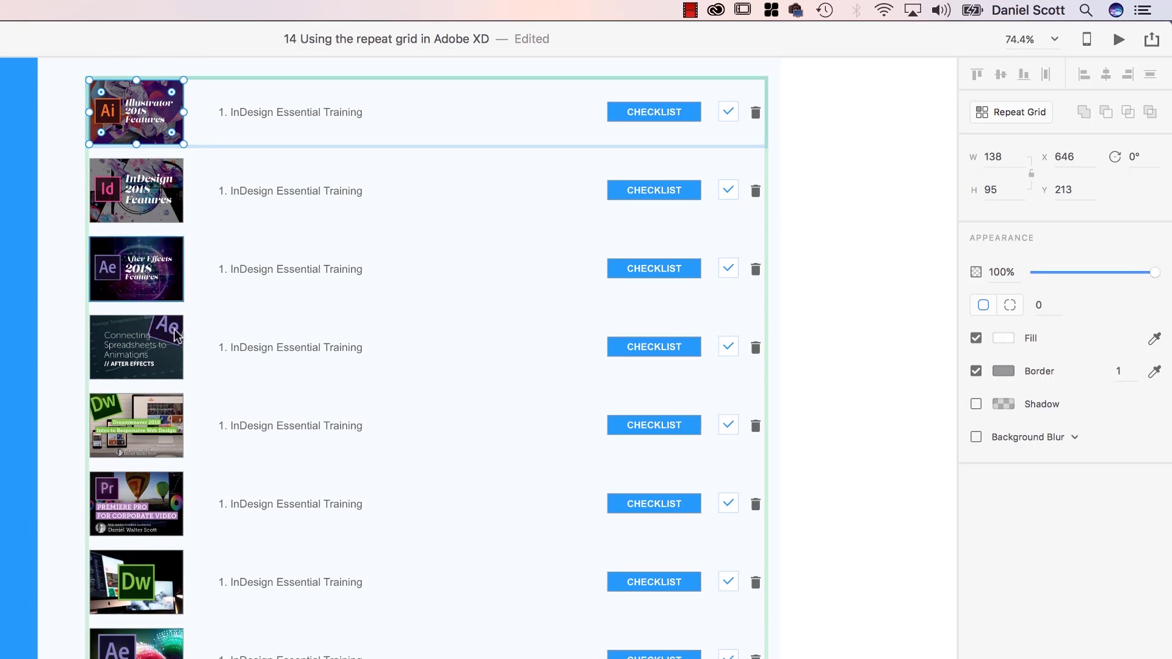
scroll(193, 554, "up", 12)
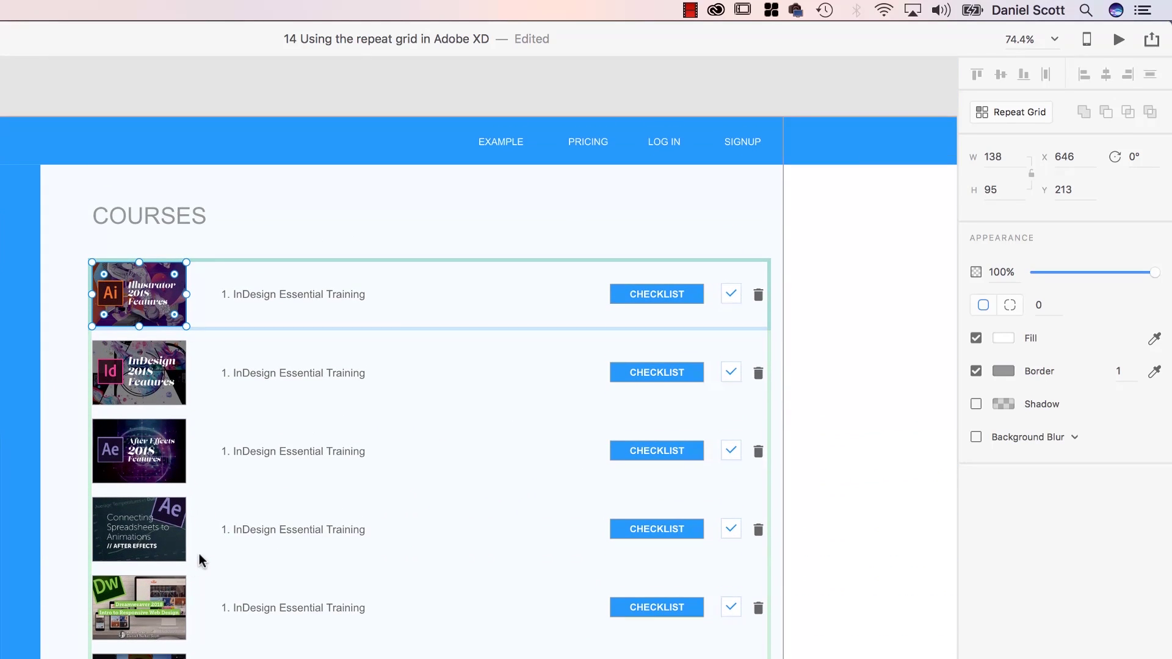
left_click(916, 518)
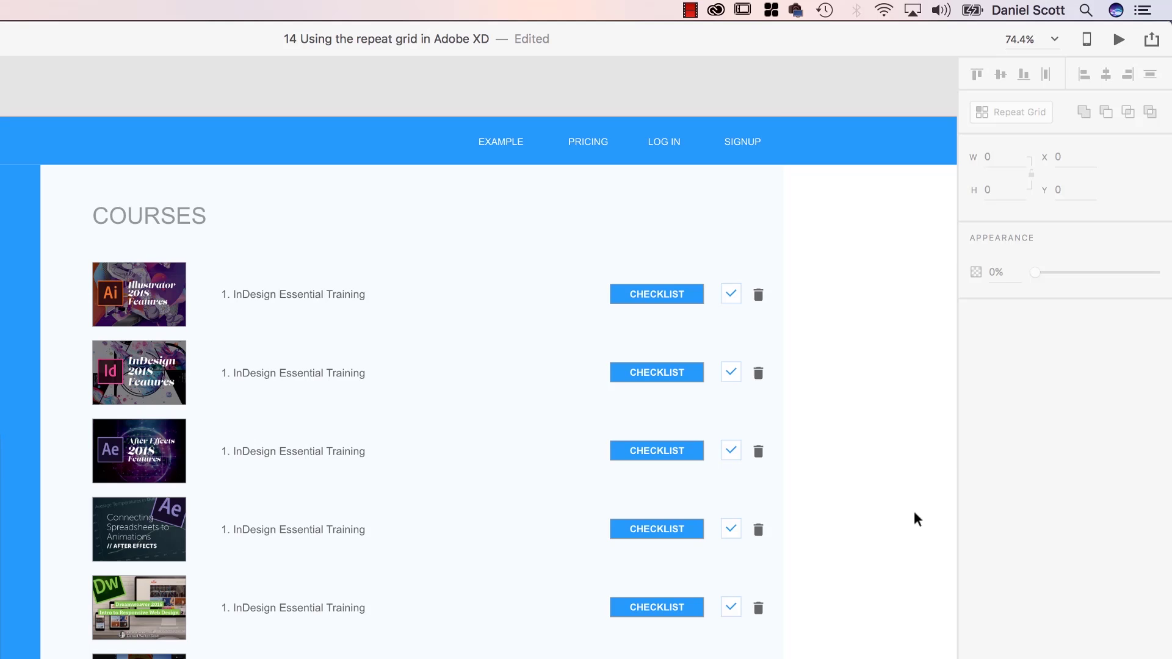
- Reduce the vertical gap between the repeat grid's course rows to 4
left_click(299, 318)
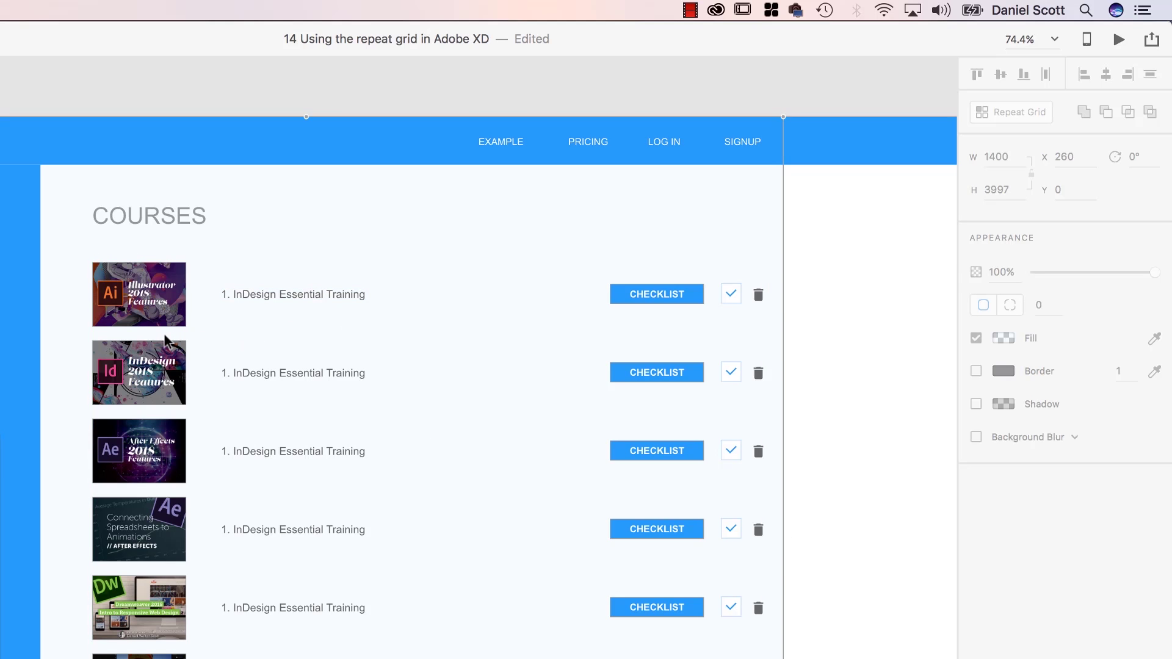
left_click(272, 287)
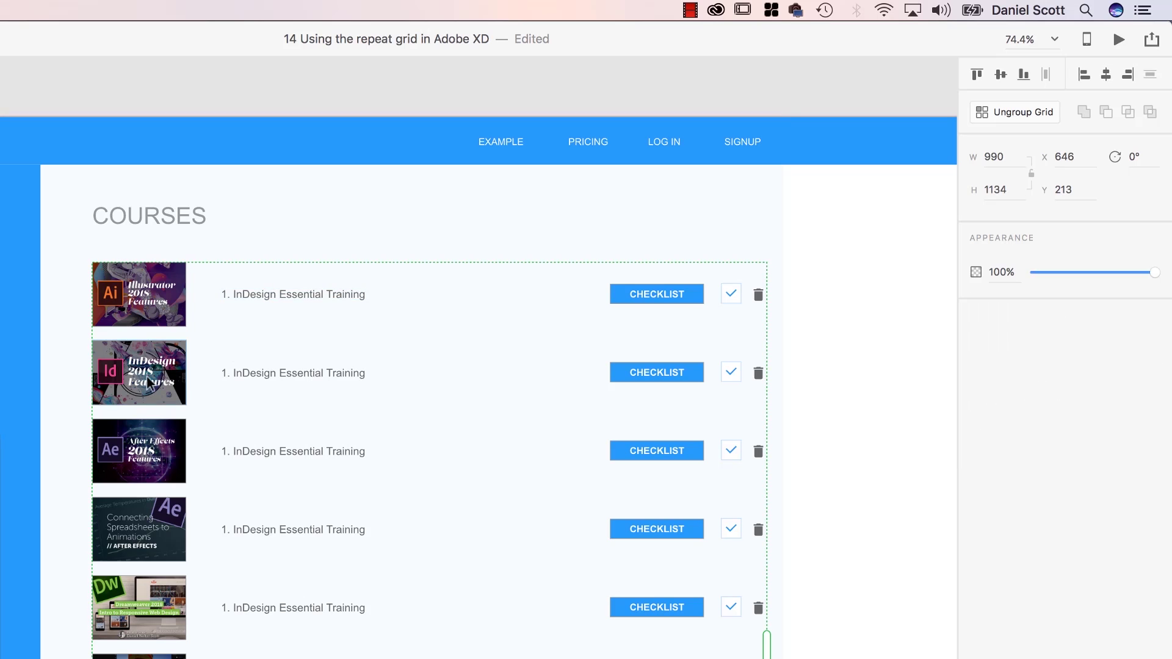
left_click(207, 329)
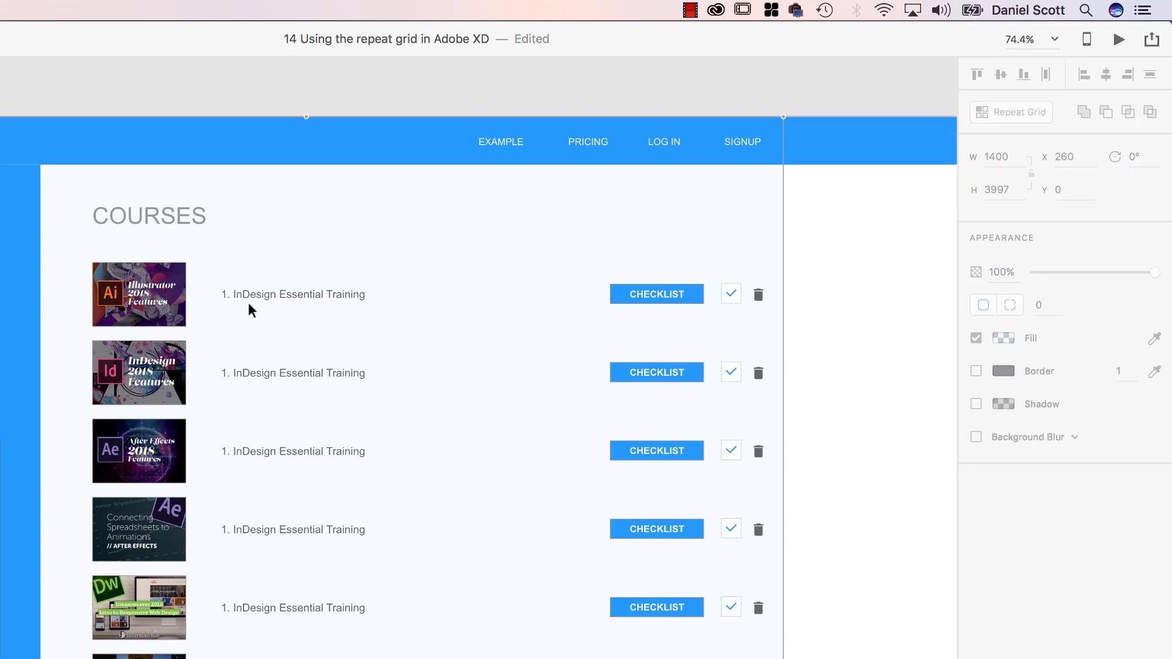
left_click(269, 296)
left_click_drag(219, 335, 219, 324)
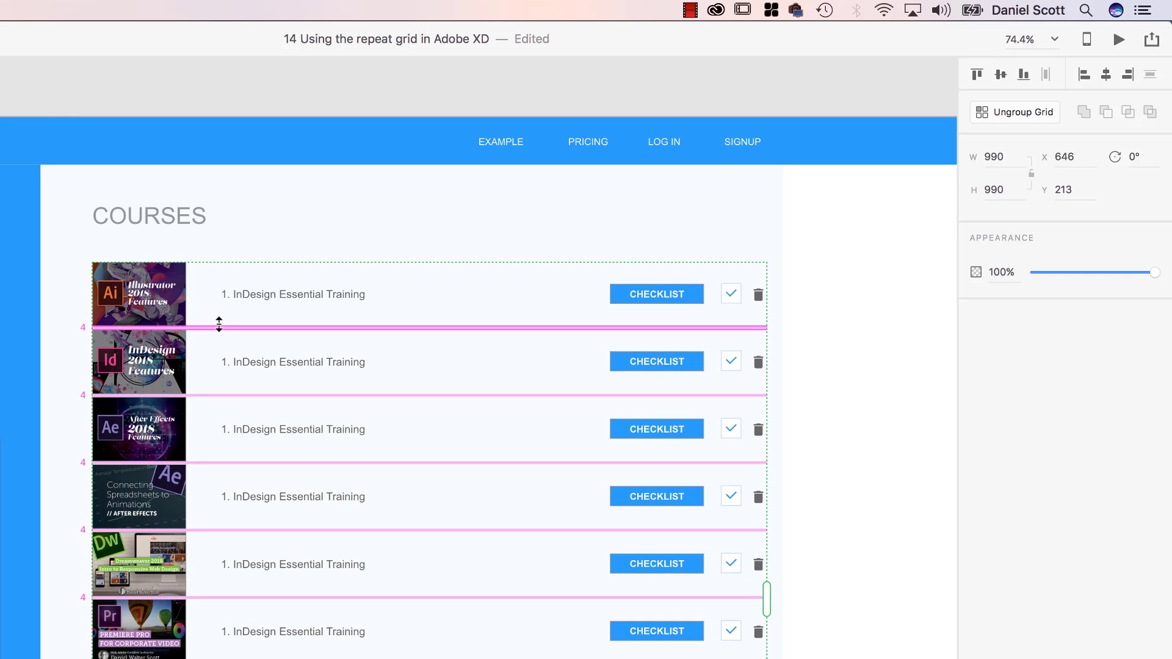
left_click(518, 351)
left_click(817, 404)
- Change the fill of the repeat grid's CHECKLIST buttons to dark grey #676767
scroll(788, 519, "down", 8)
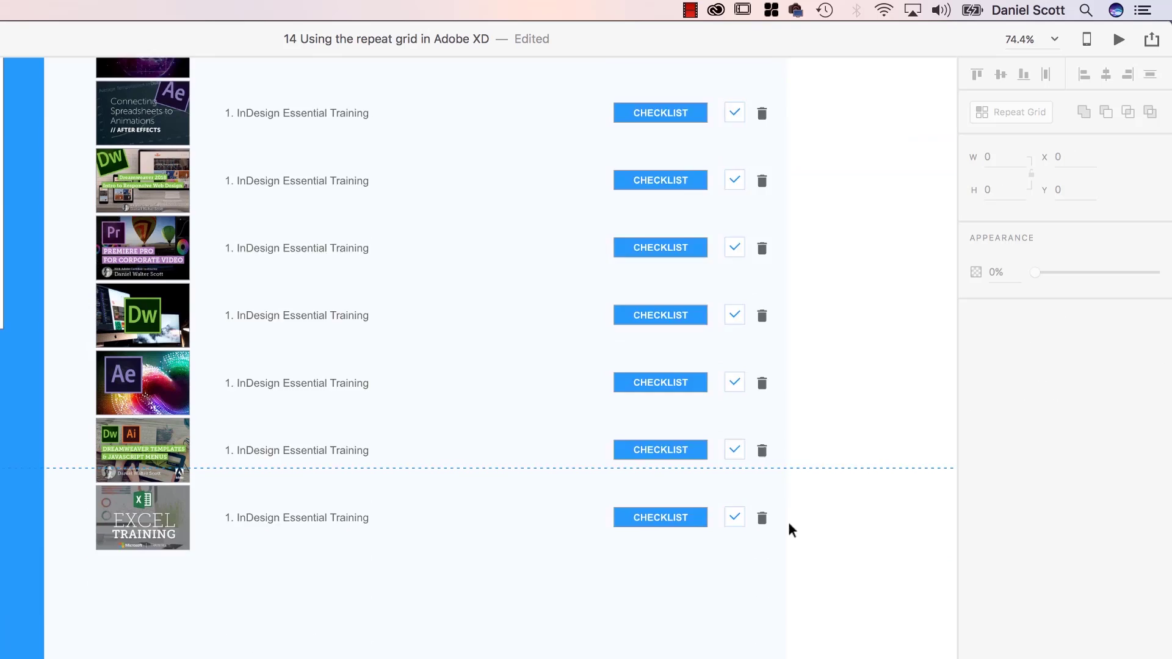
scroll(788, 519, "up", 8)
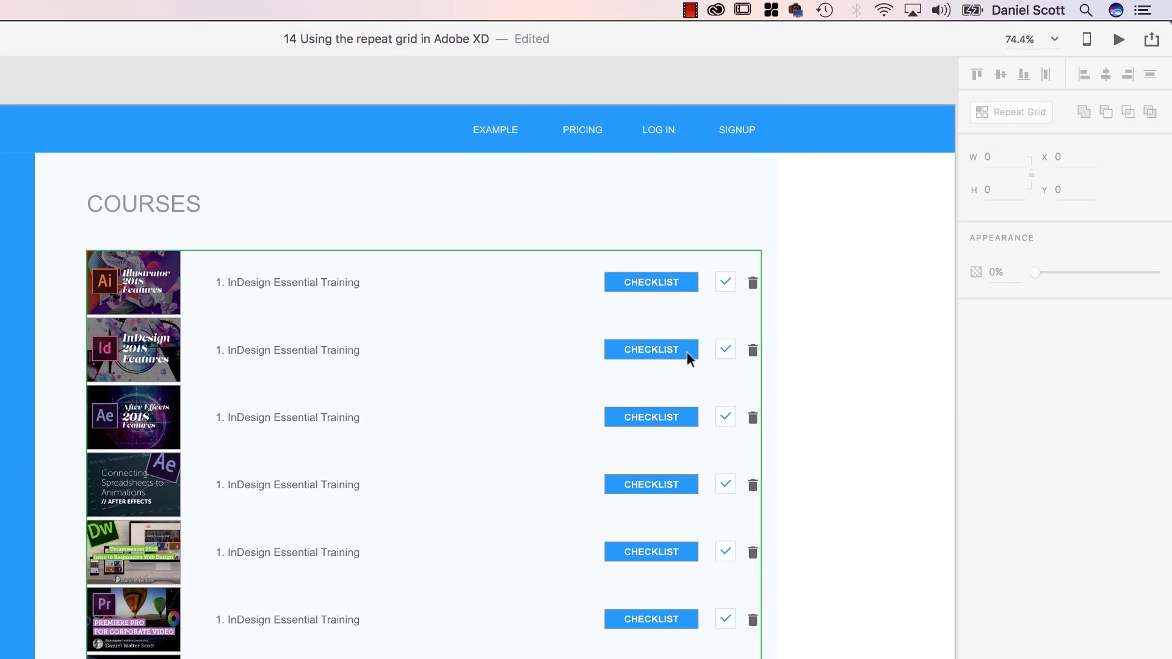
left_click(671, 281)
double_click(689, 277)
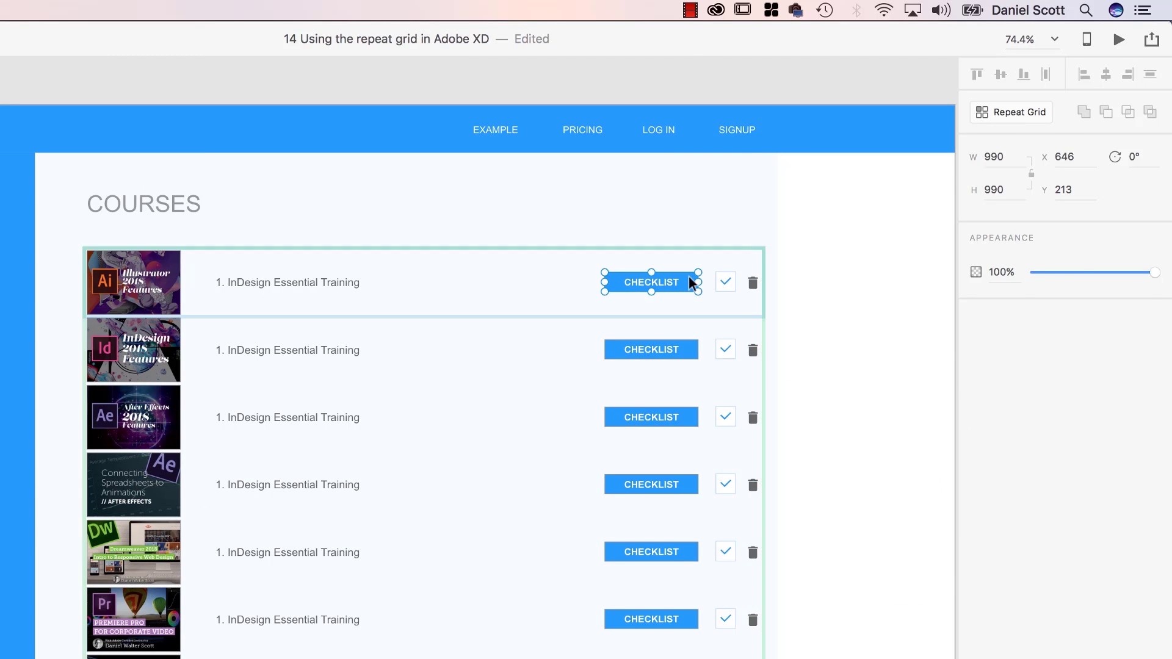
left_click(1004, 305)
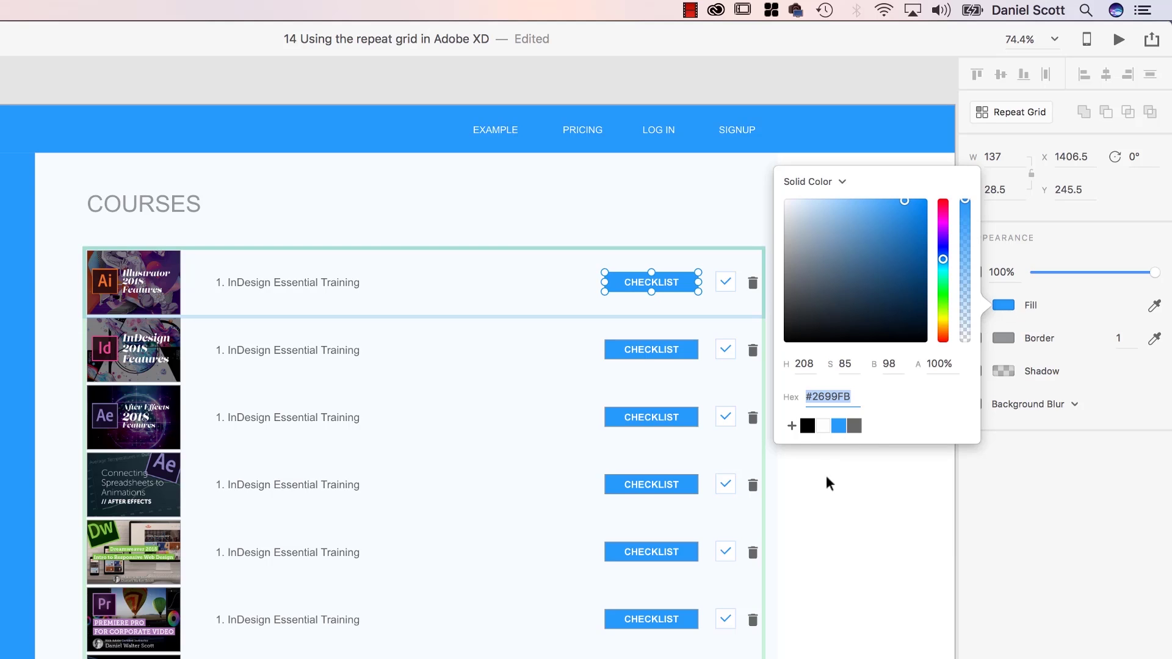
left_click(807, 426)
left_click(854, 426)
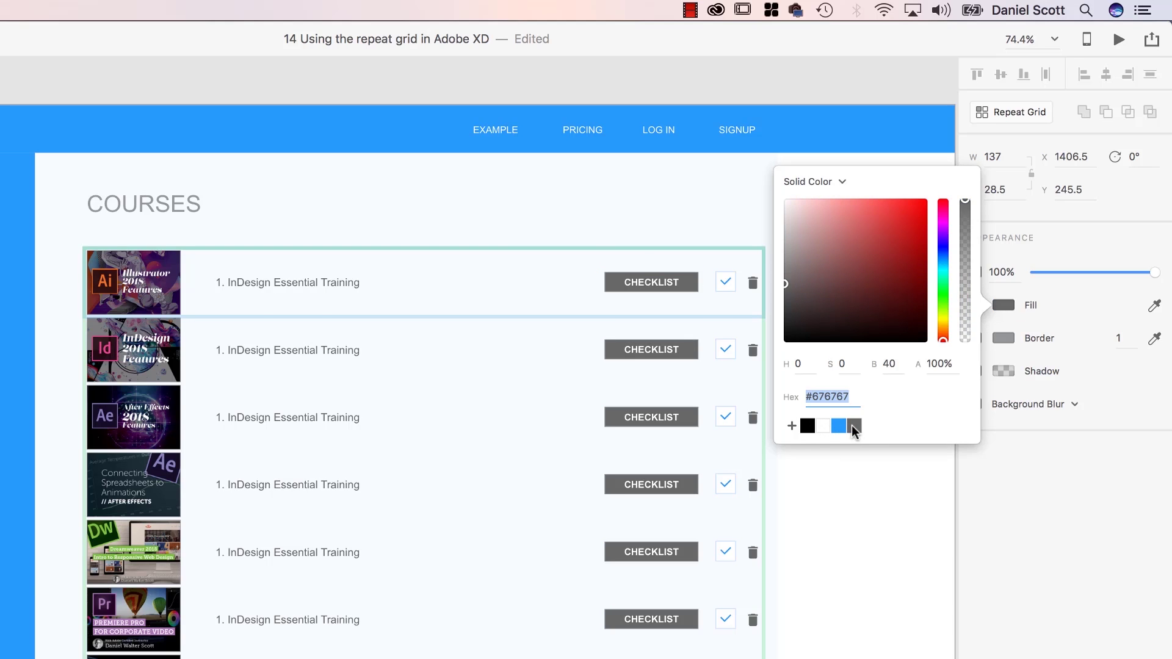
left_click(973, 538)
left_click(910, 554)
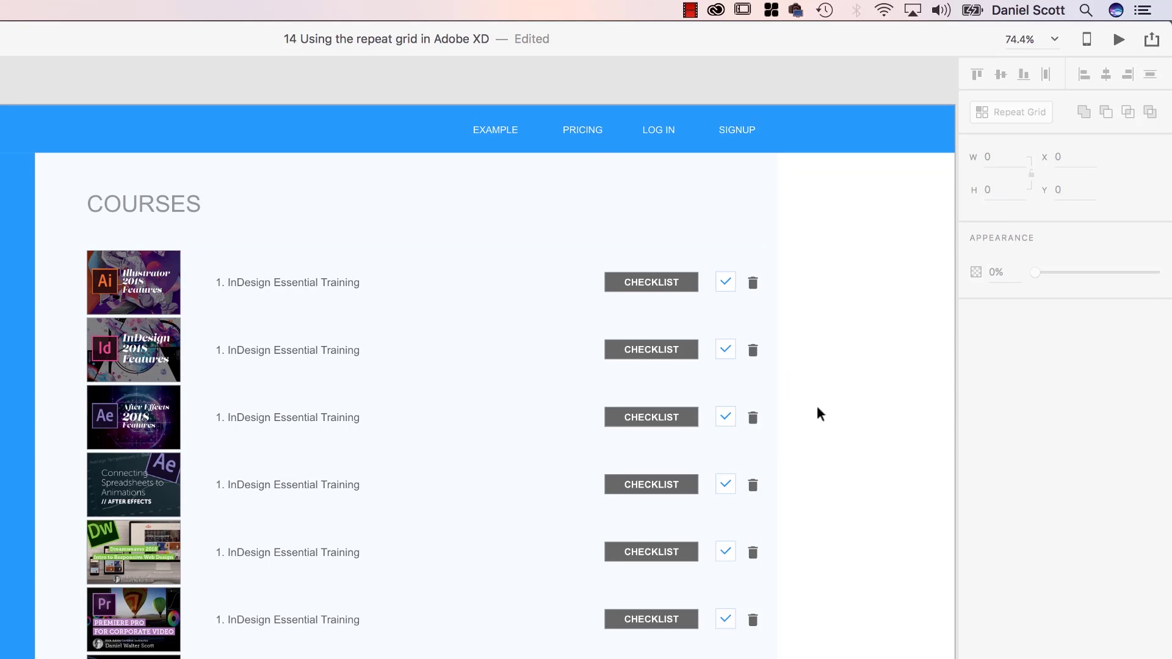
- Switch to Finder and open the Course Names text file in the Course Images folder
key("ctrl+Tab")
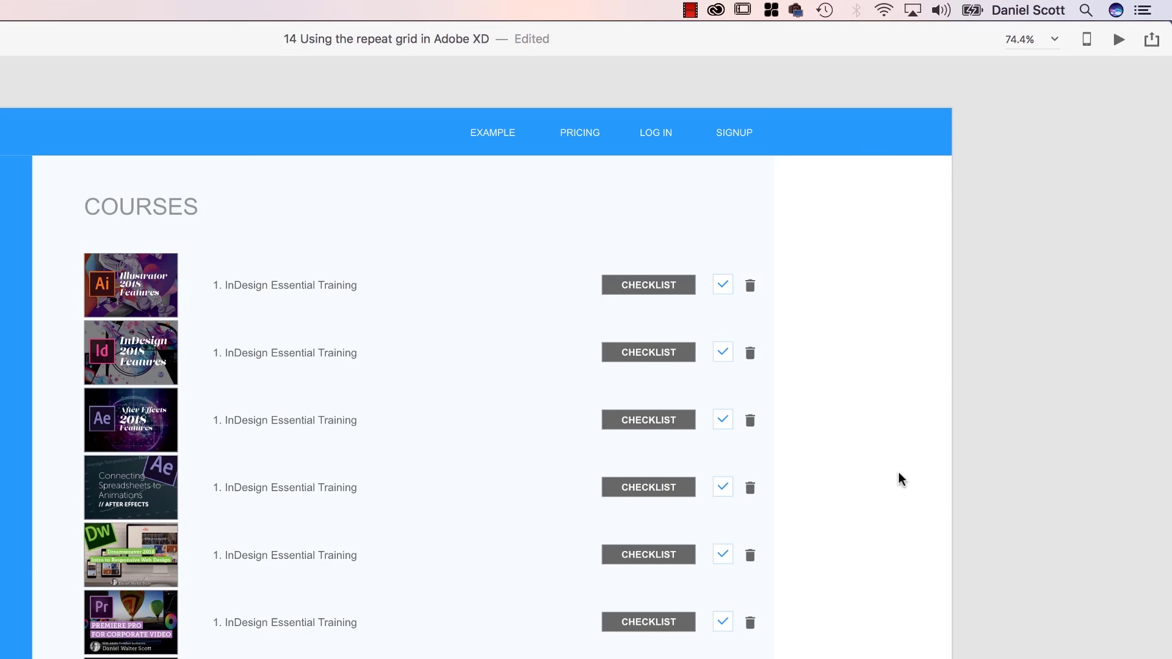
key("super+Tab")
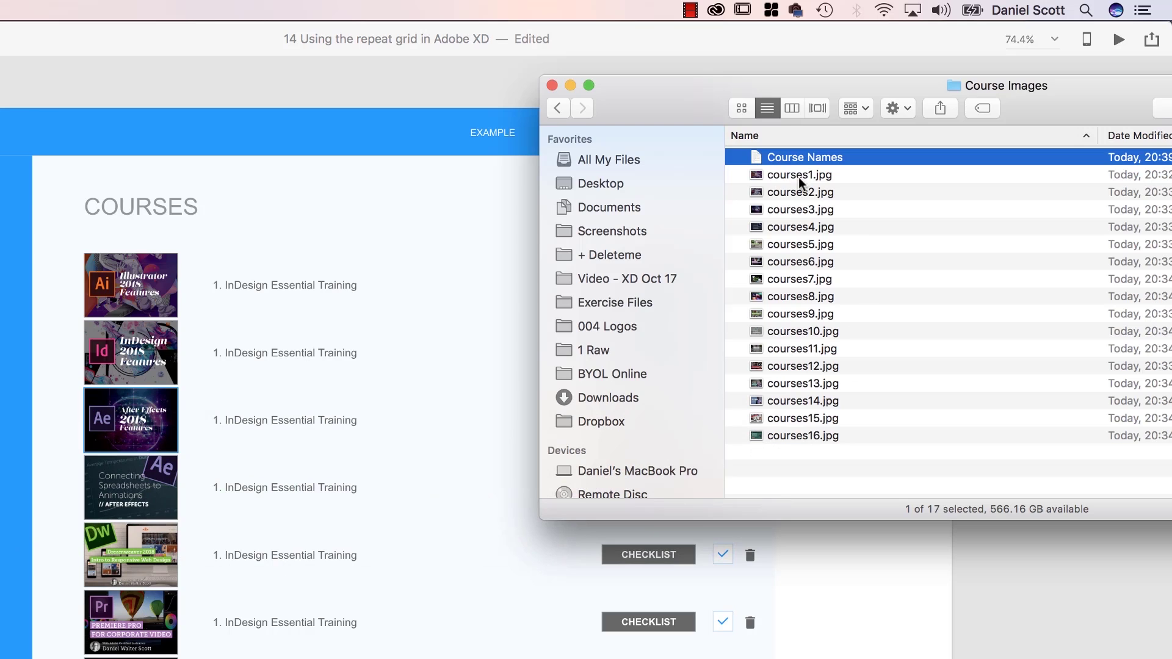
double_click(781, 157)
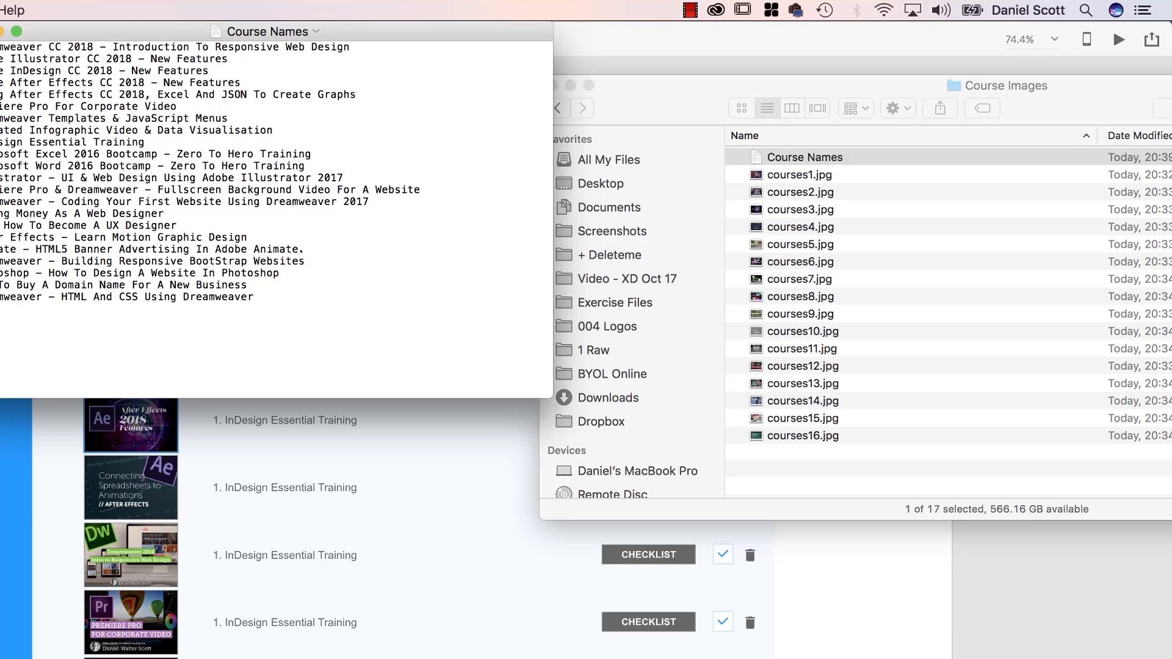
- Close the Course Names text file and drop it onto the first course title to fill the repeat grid's titles, then return to Adobe XD
key("super+w")
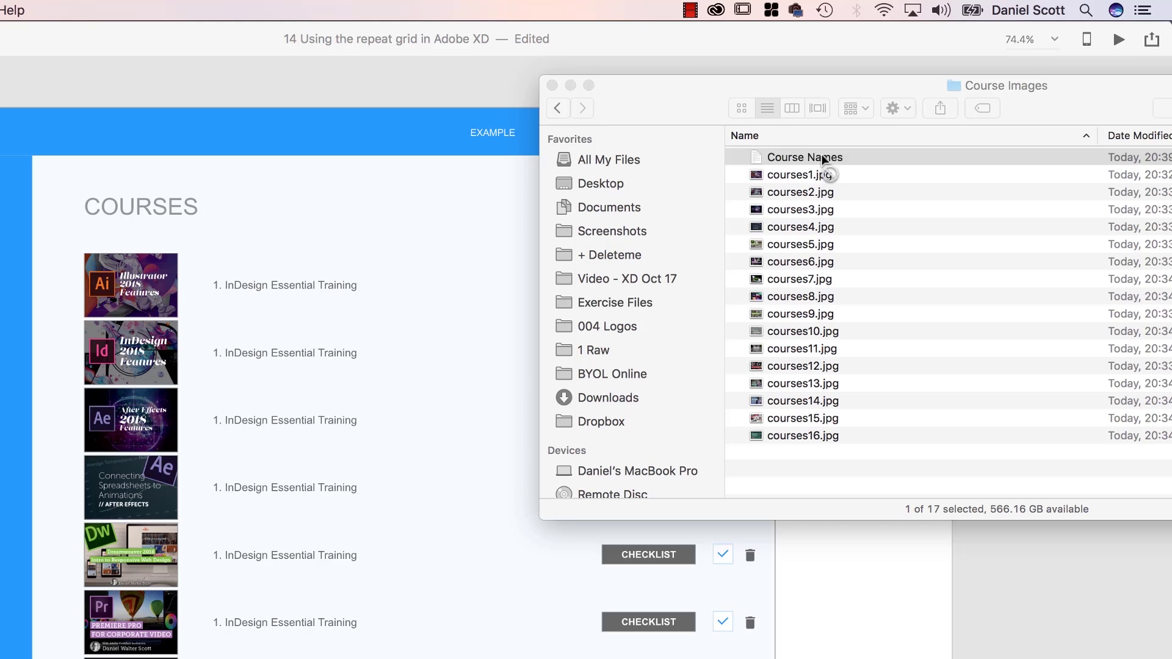
left_click_drag(825, 161, 301, 288)
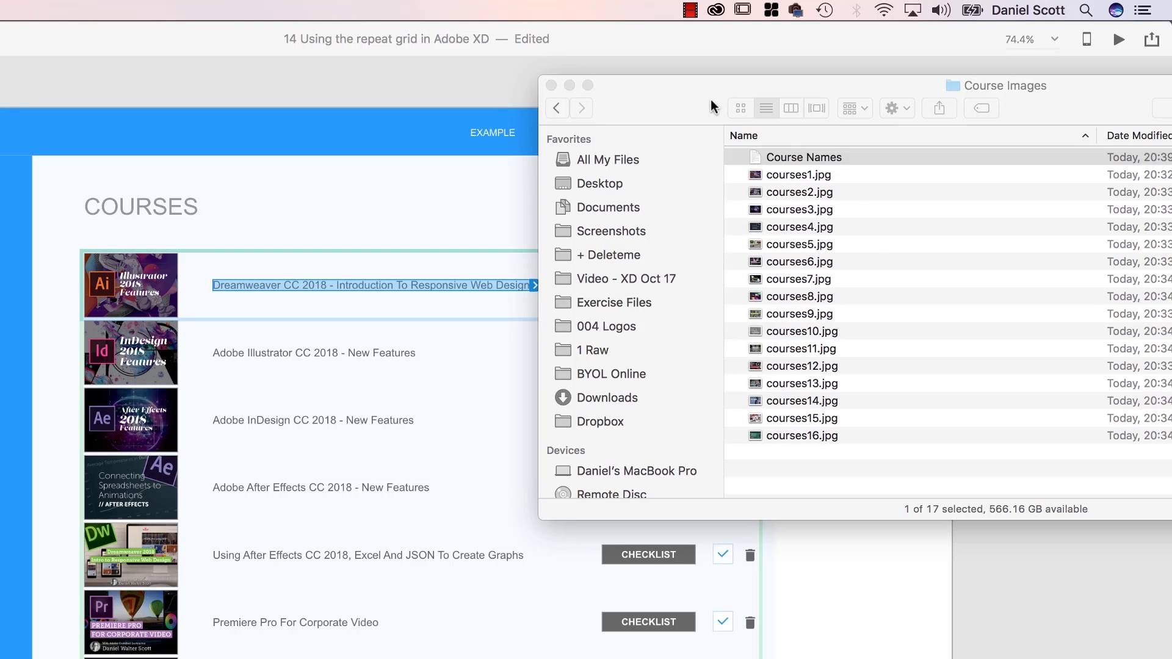
left_click_drag(696, 104, 668, 137)
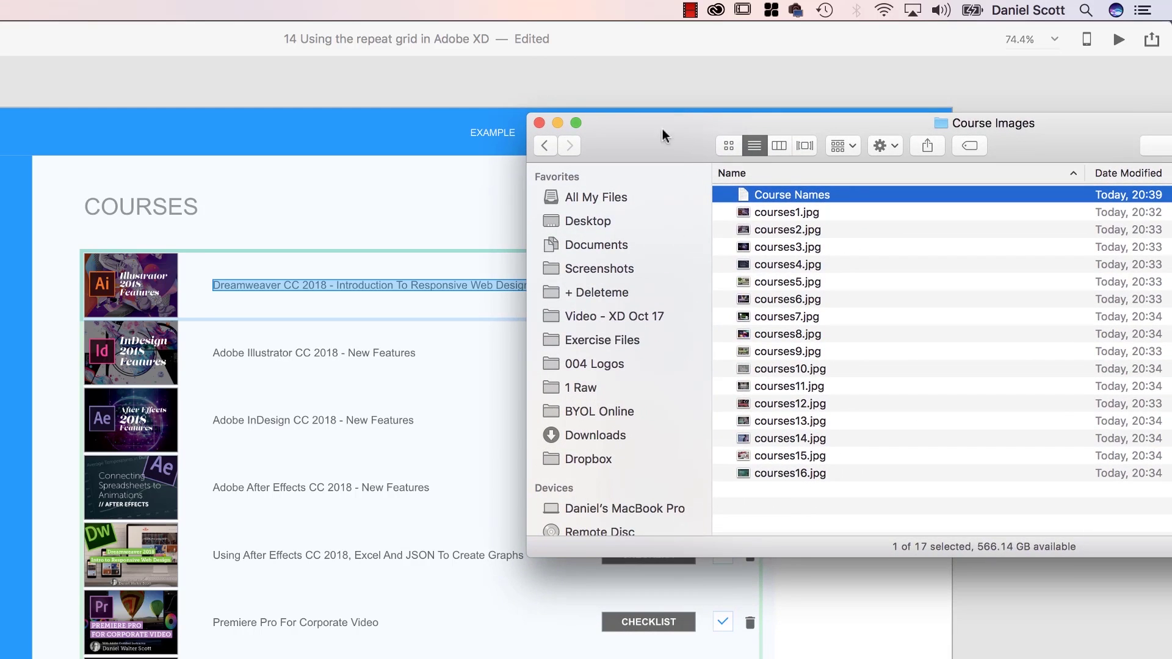
left_click(440, 72)
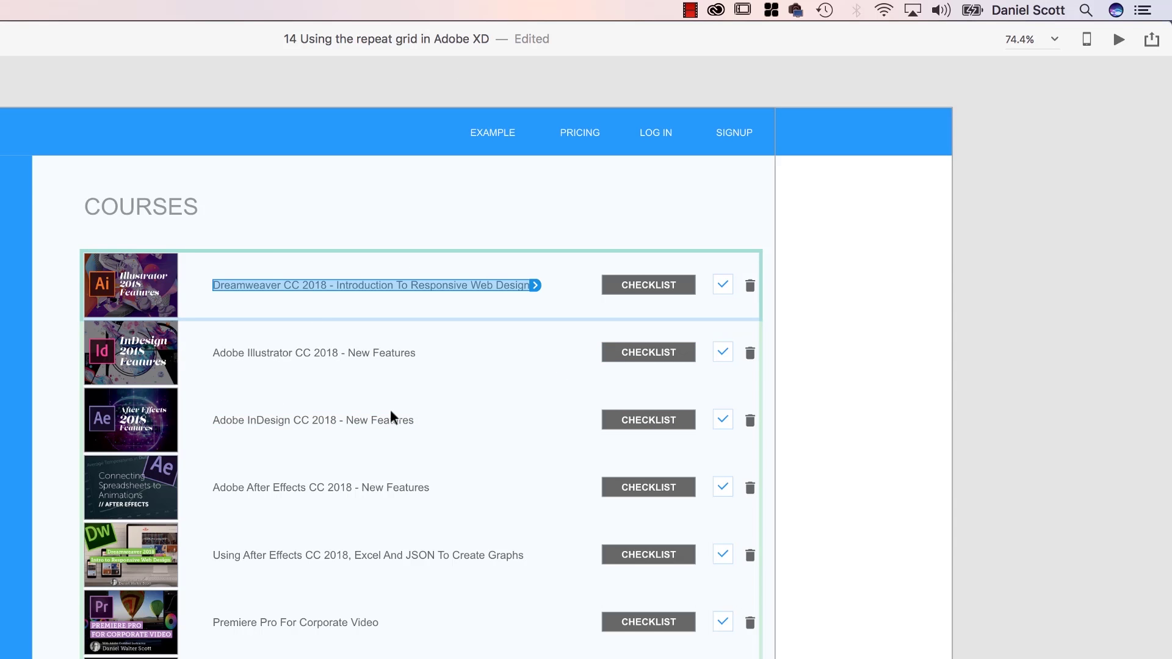
- Undo the title import, the dark grey button fill, the reduced row gap and the thumbnail images in the repeat grid
key("super+z")
left_click(1021, 382)
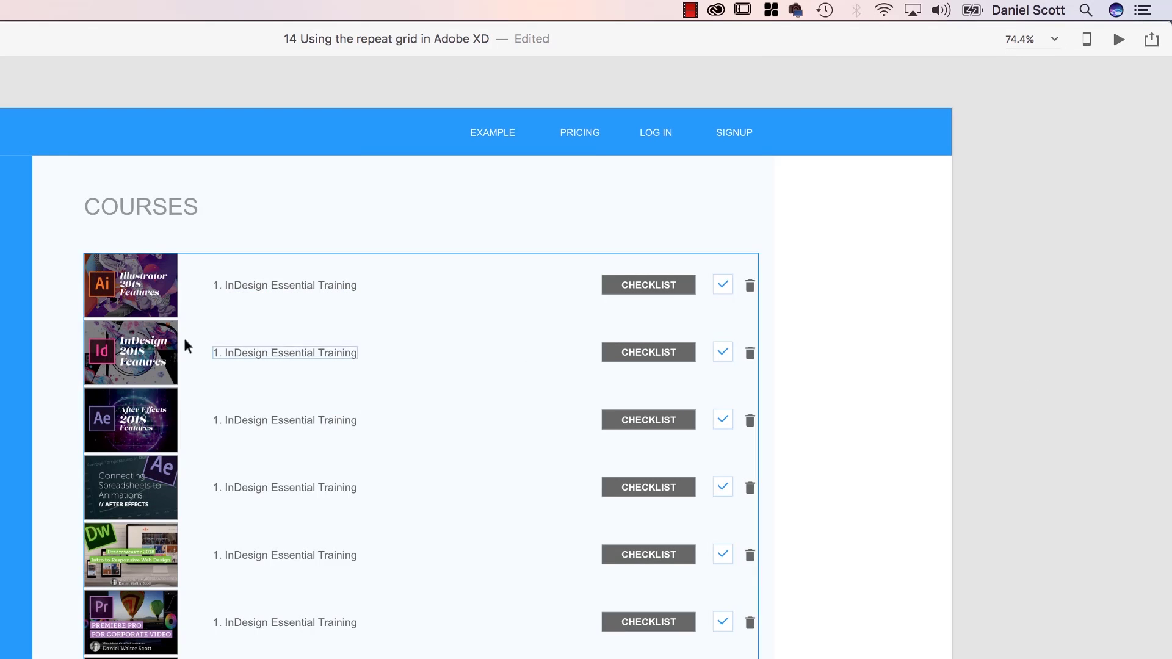
key("ctrl+Tab")
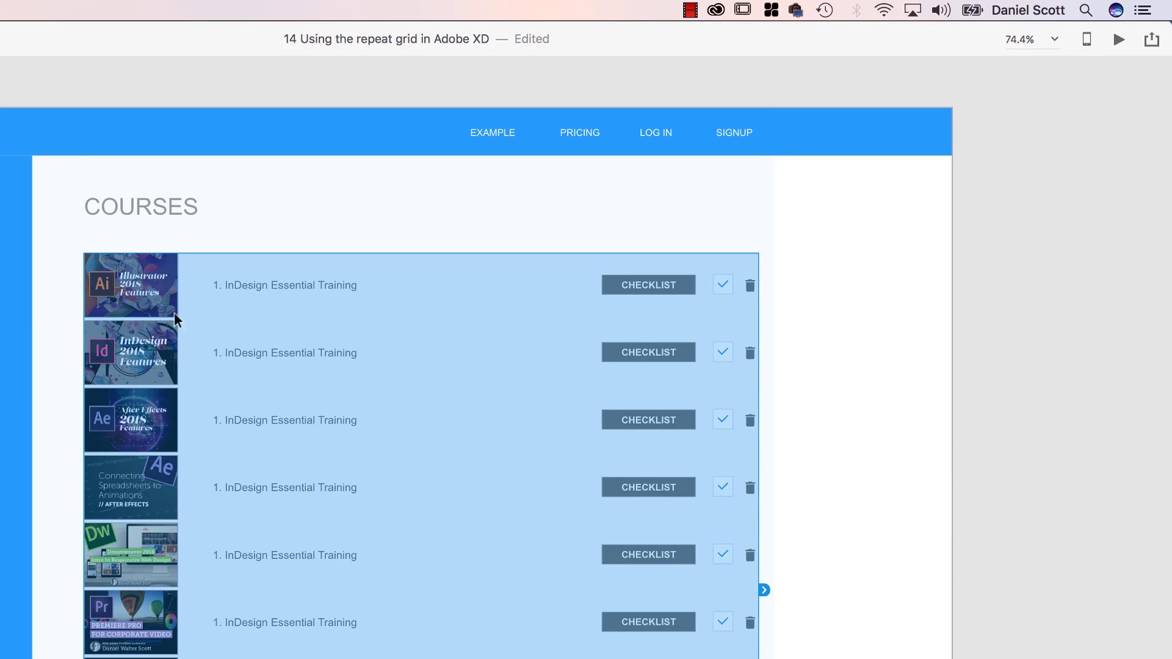
key("super+z")
key("super+z")
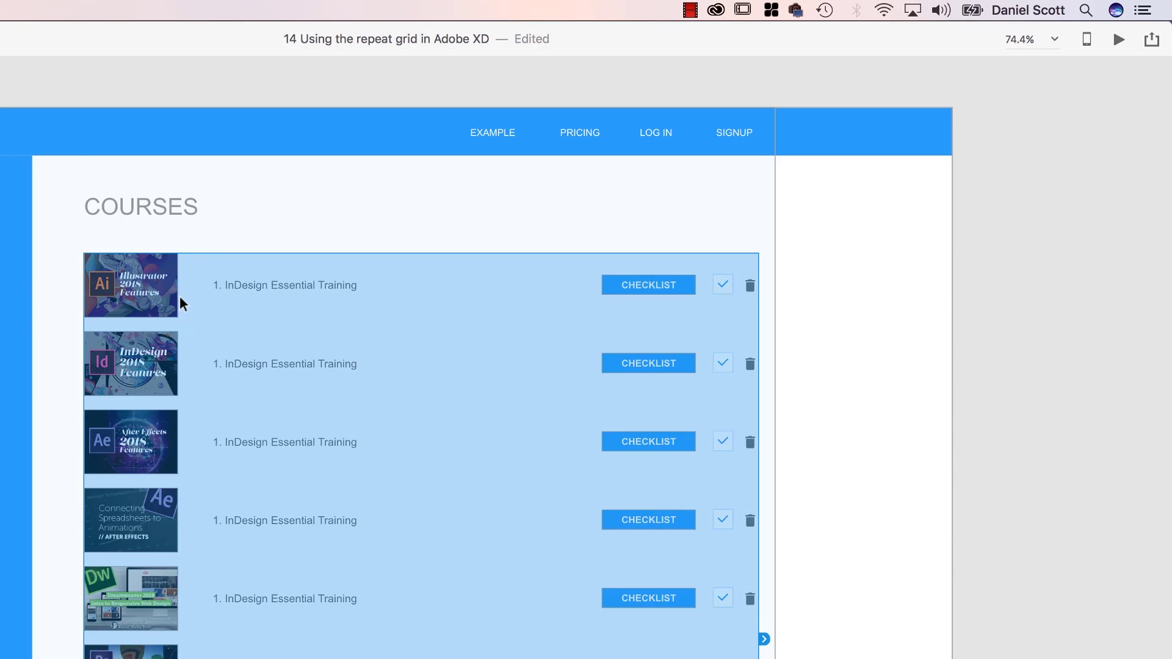
key("super+z")
left_click(1051, 389)
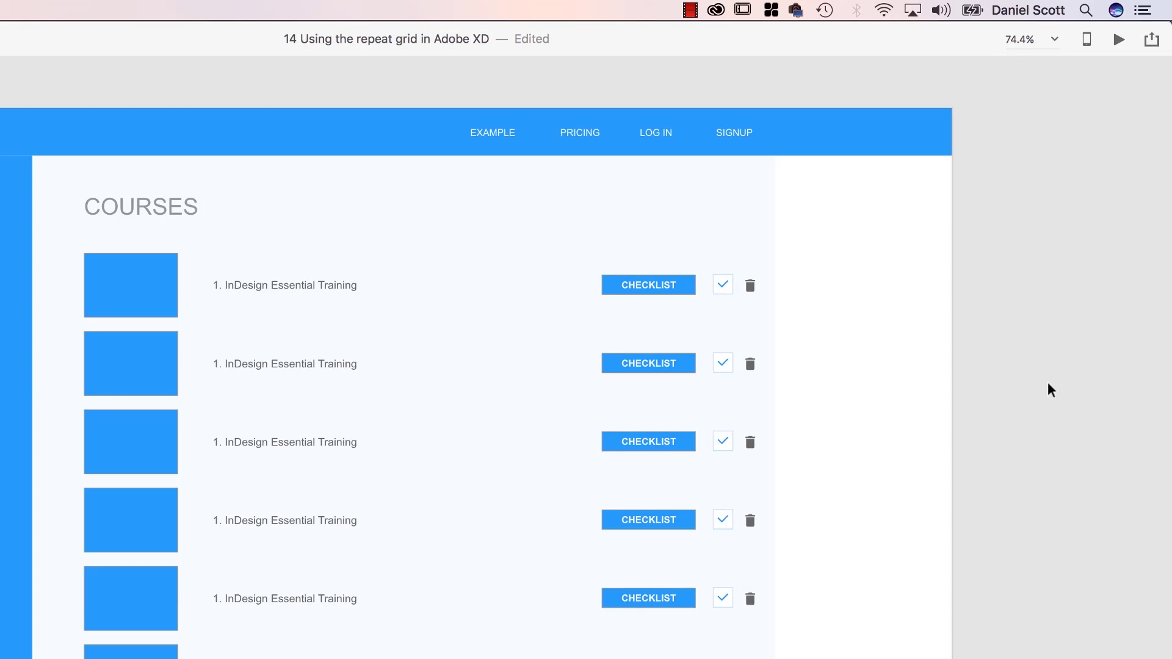
left_click(255, 298)
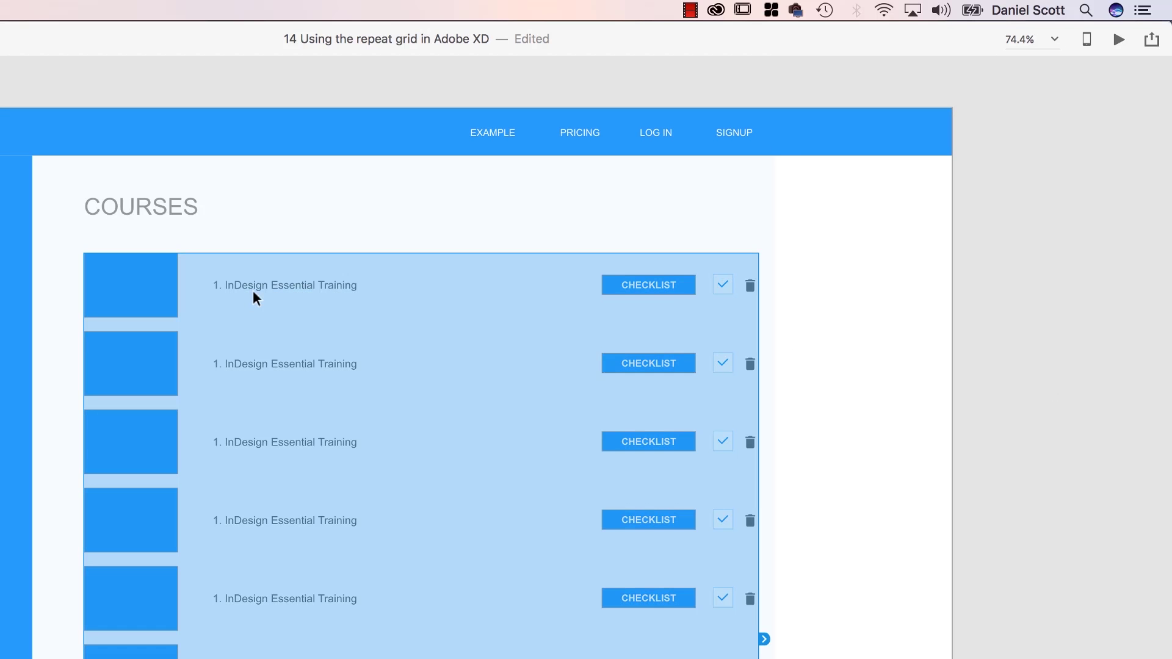
double_click(267, 290)
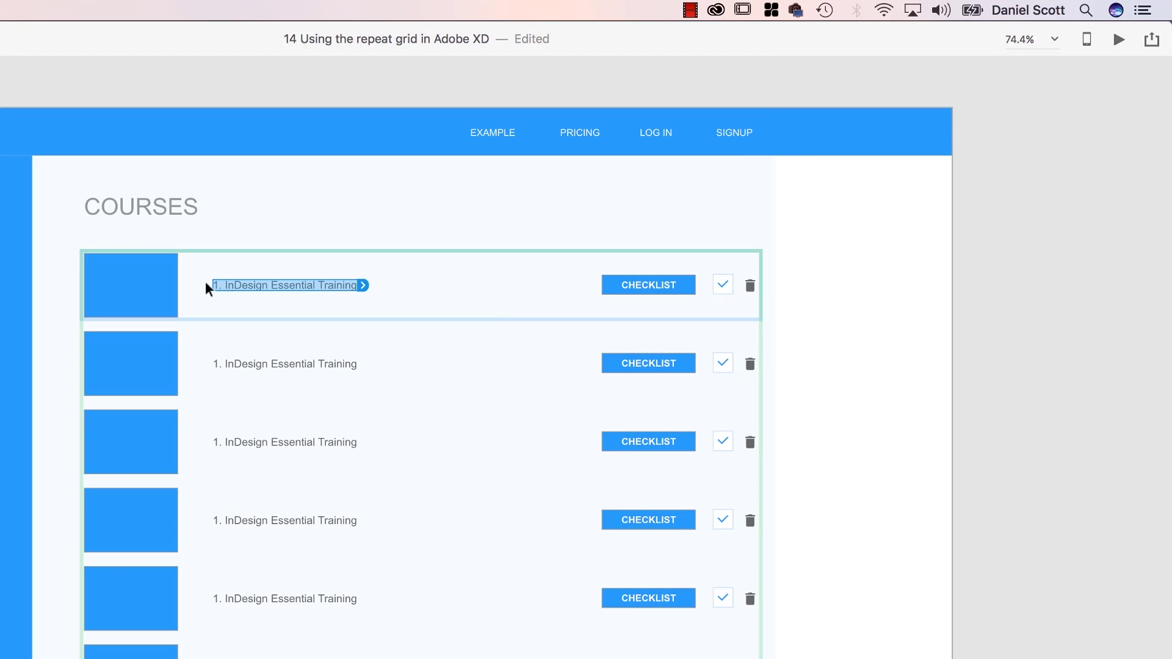
left_click(977, 347)
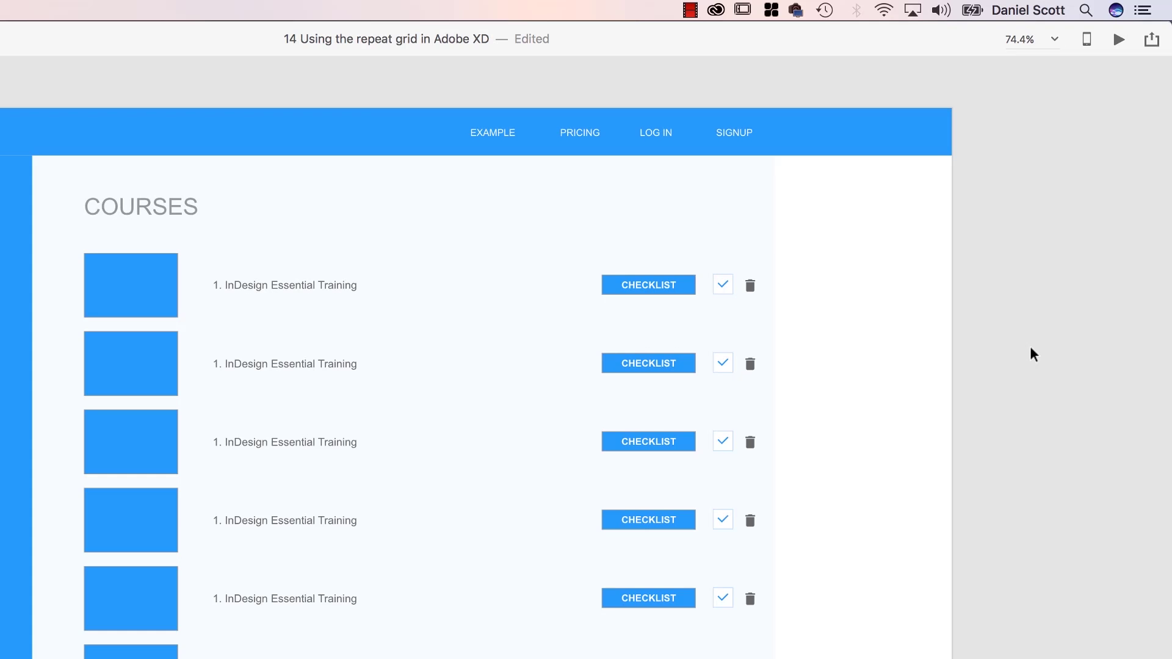